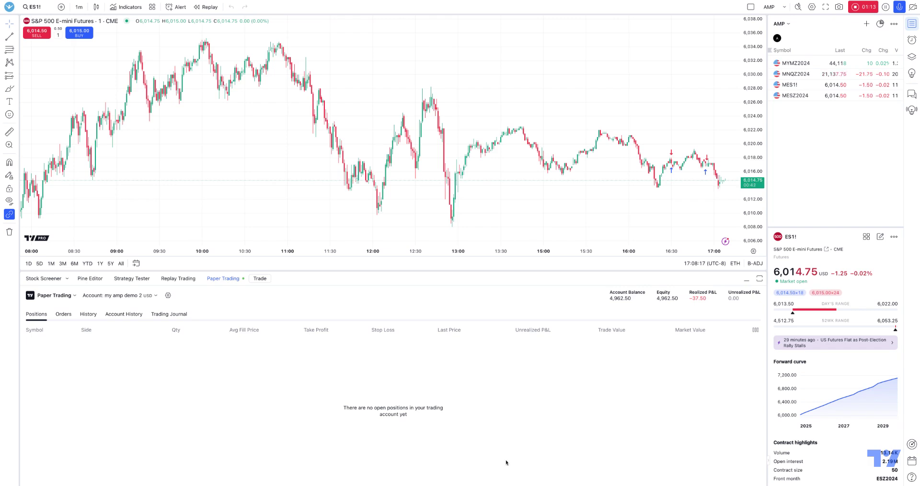
- Open the ES1! paper trading order ticket and go through the Market, Limit and Stop order types
left_click(260, 279)
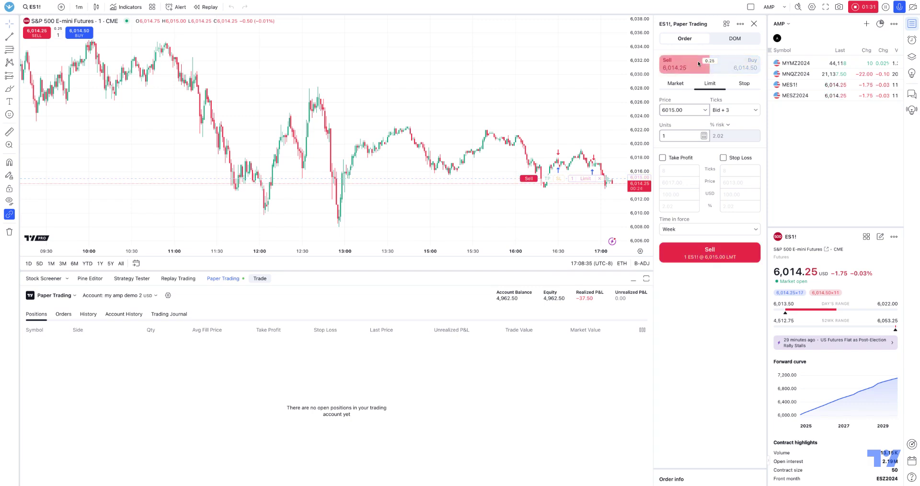
left_click(676, 83)
left_click(710, 83)
left_click(742, 84)
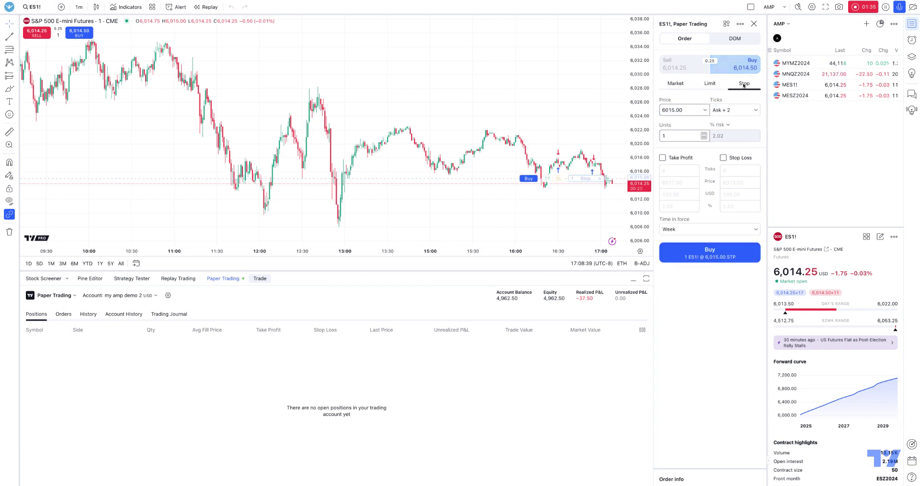
- Try the Take Profit and Stop Loss options on the stop order, then disable both
left_click(679, 158)
left_click(723, 158)
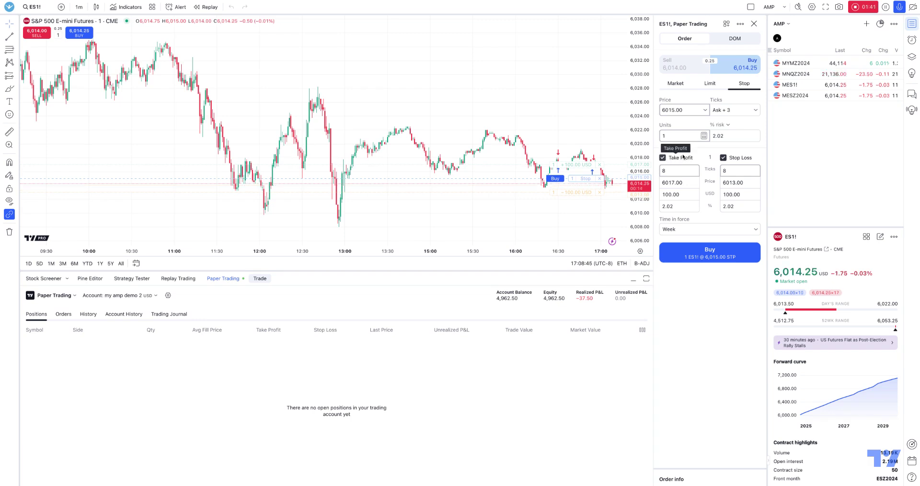
left_click(681, 158)
left_click(723, 158)
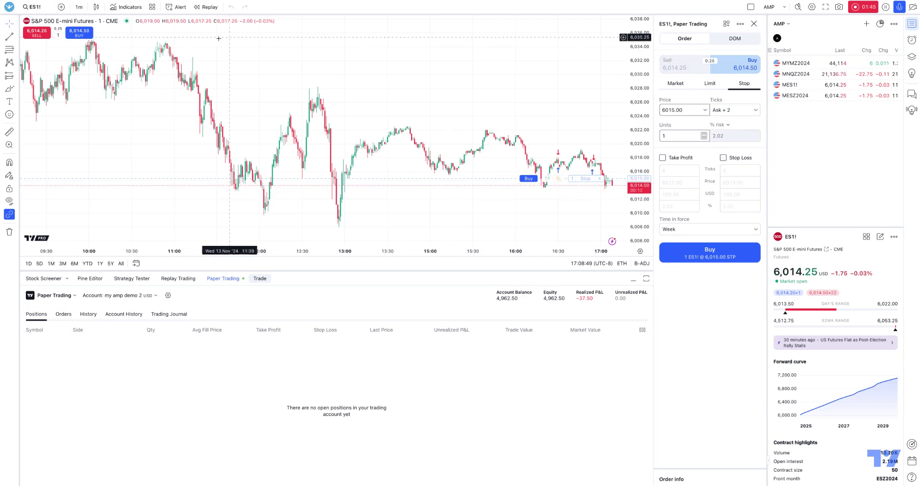
- Change the order to a sell limit and set its tick offset to Bid + 2
left_click(685, 71)
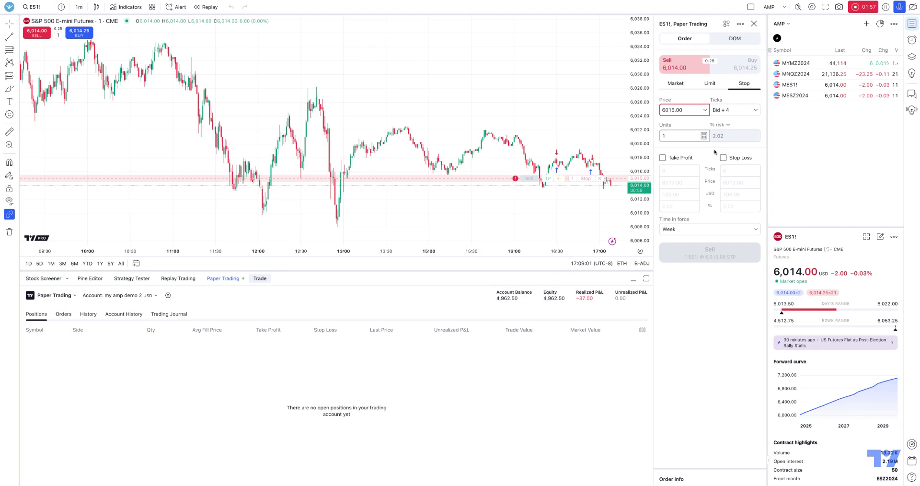
left_click(712, 84)
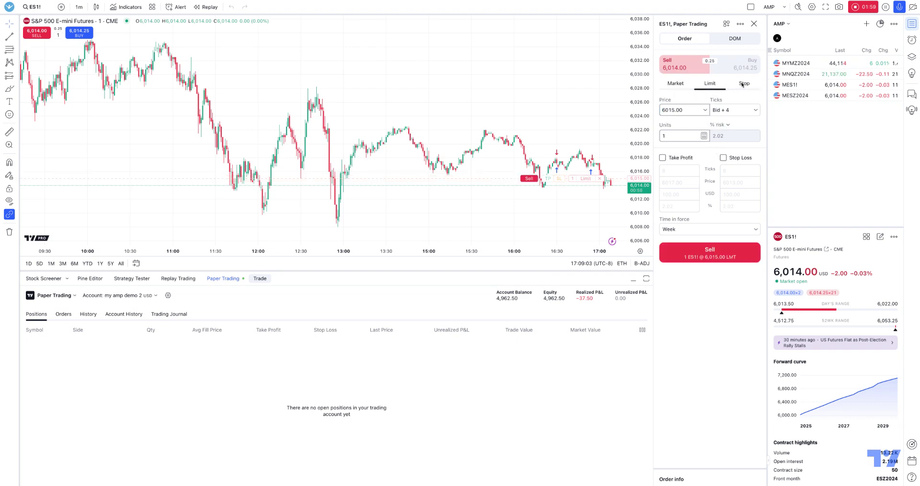
left_click(693, 107)
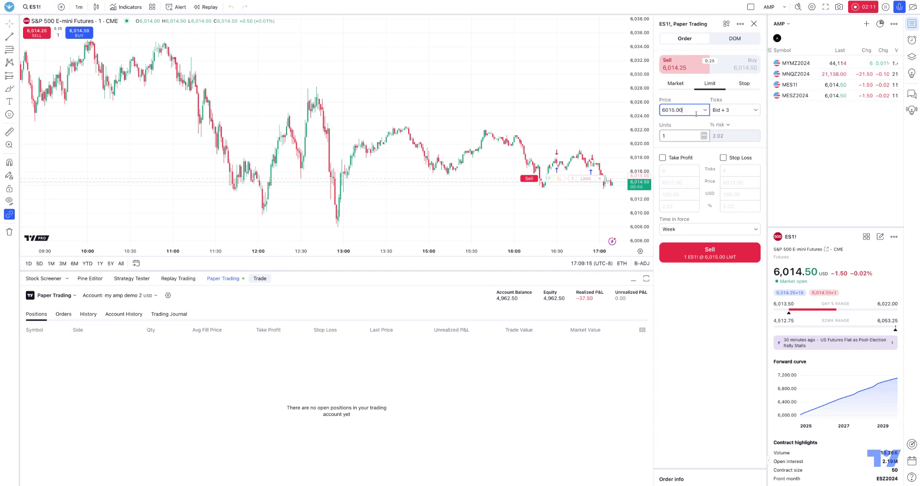
left_click_drag(683, 112, 662, 111)
left_click(734, 111)
type("2")
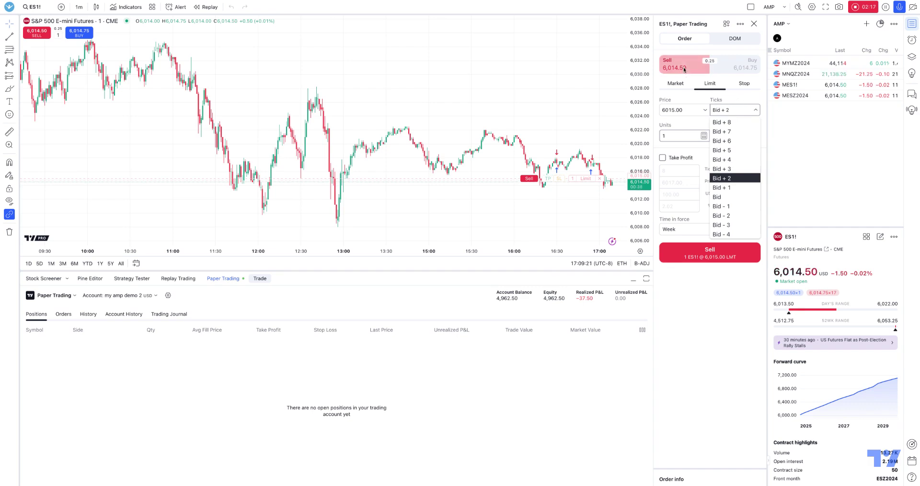
left_click(683, 68)
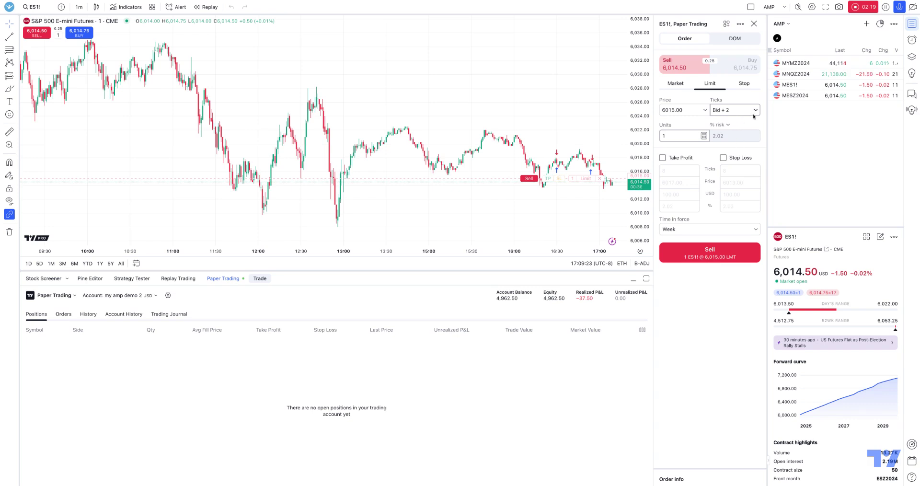
- Switch the limit order to the buy side and examine its price and the tick offsets relative to the ask
left_click(755, 110)
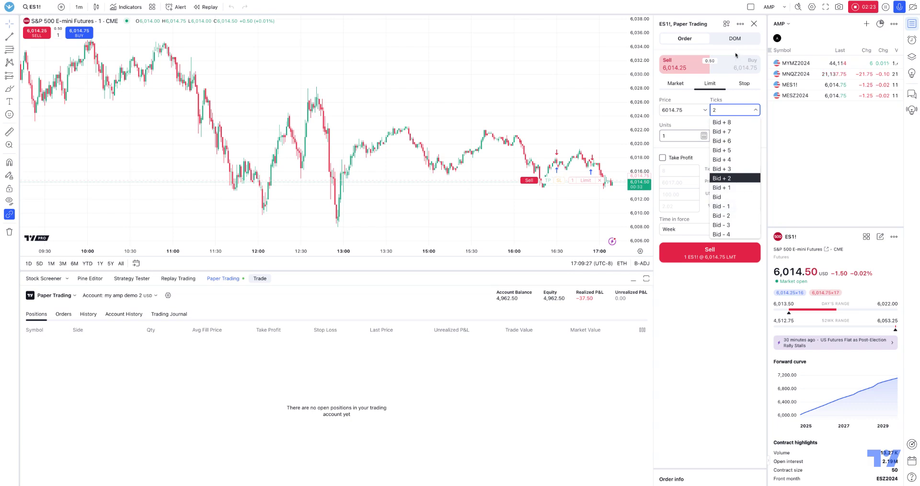
left_click(738, 63)
left_click(756, 110)
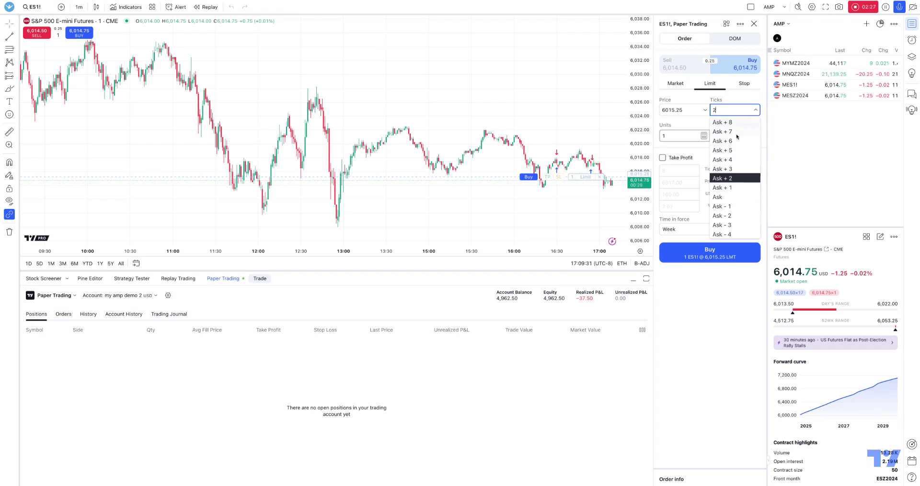
left_click(739, 101)
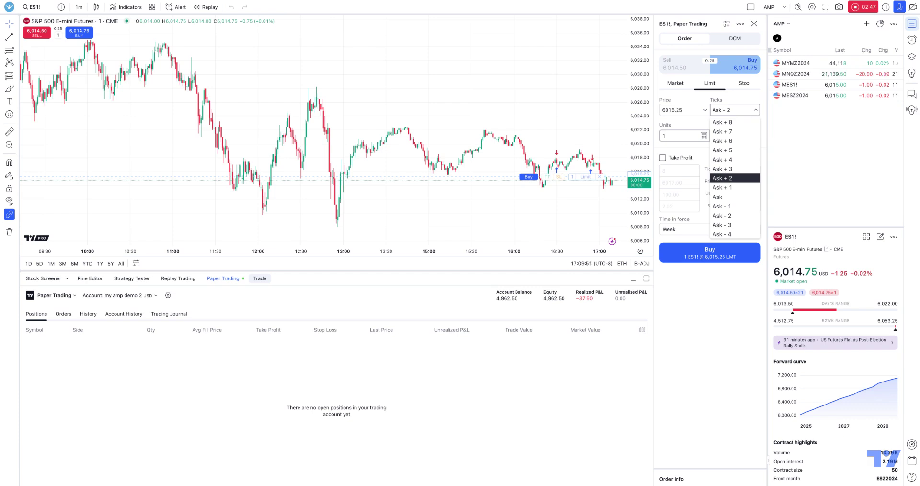
left_click(663, 110)
left_click(662, 110)
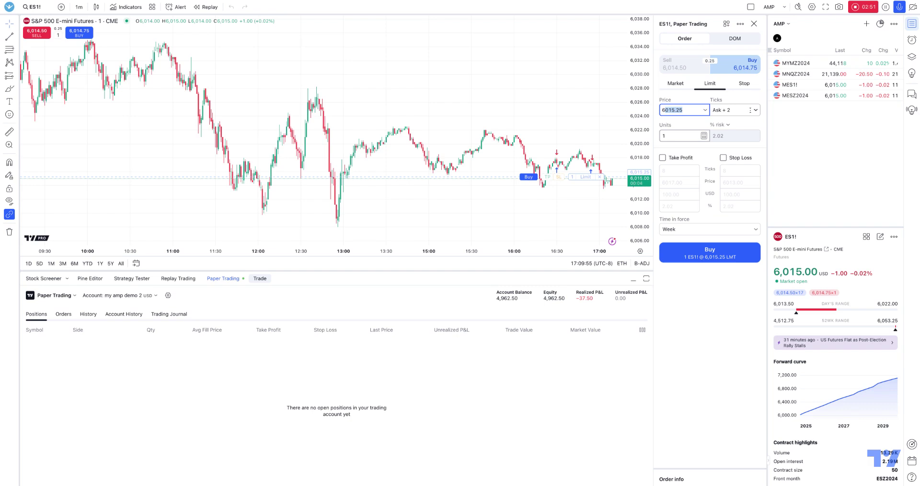
left_click(756, 110)
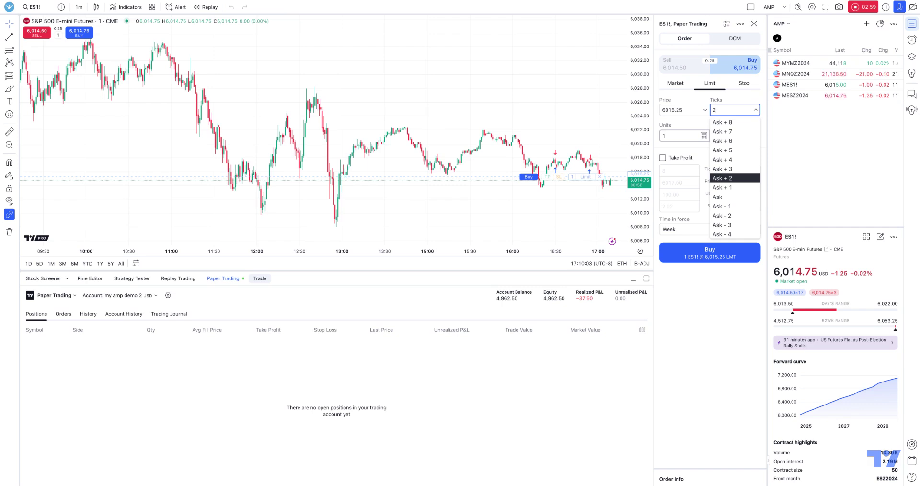
left_click(724, 77)
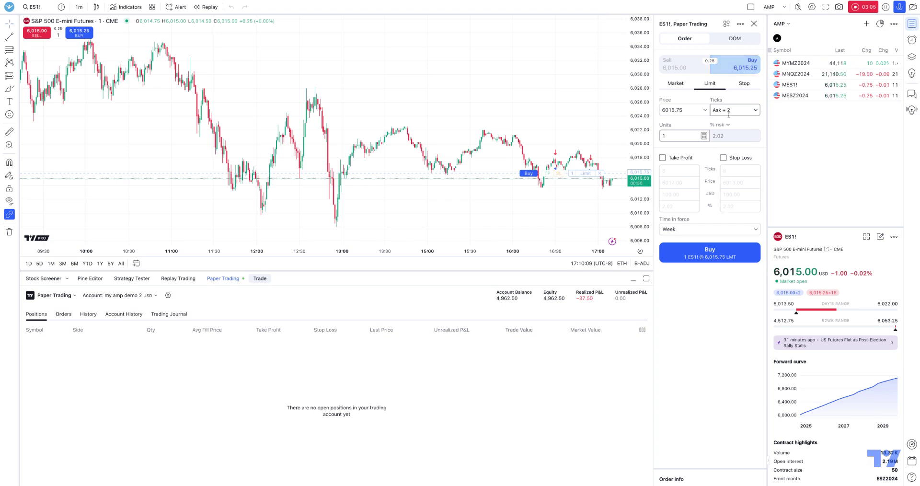
- Try the buy limit order with an Ask - 4 tick offset and set the offset to Ask + 4
left_click(750, 110)
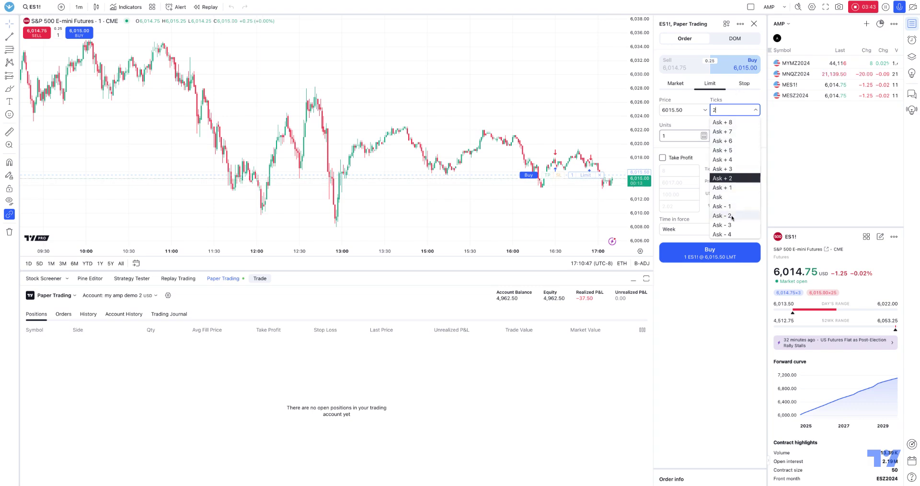
left_click(731, 234)
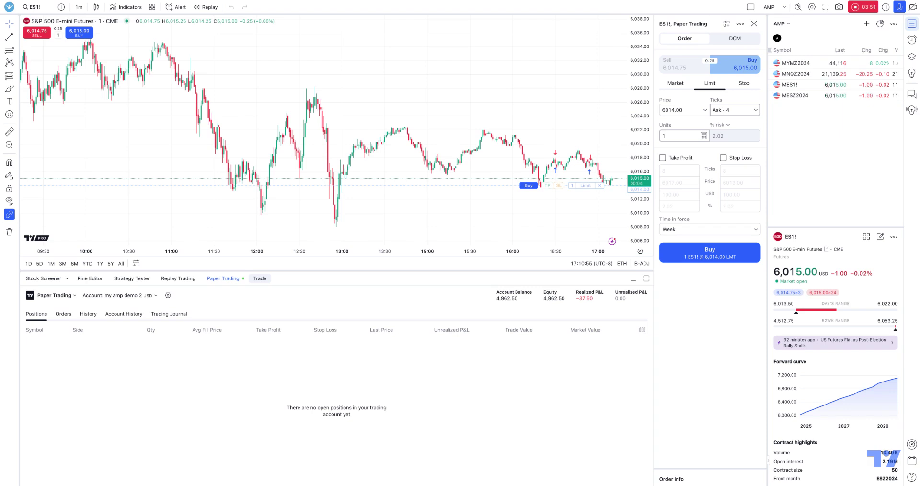
left_click(750, 110)
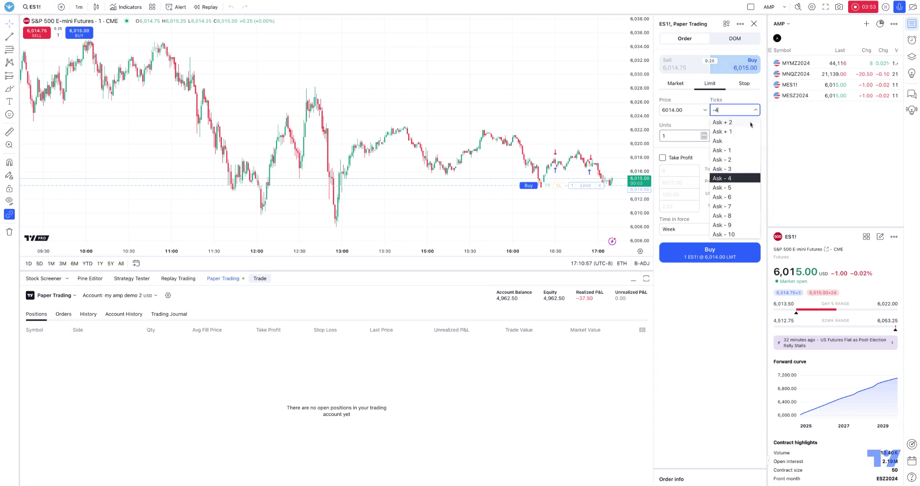
scroll(732, 143, "down", 1)
scroll(732, 142, "up", 2)
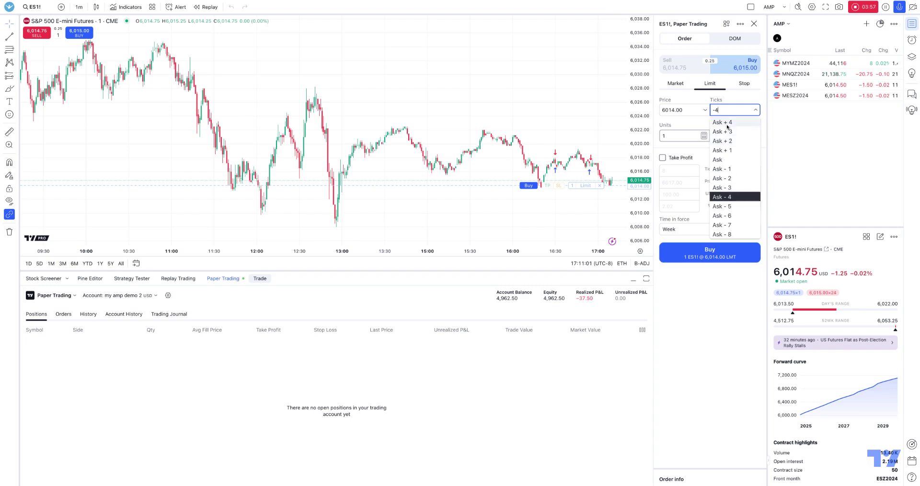
left_click(727, 124)
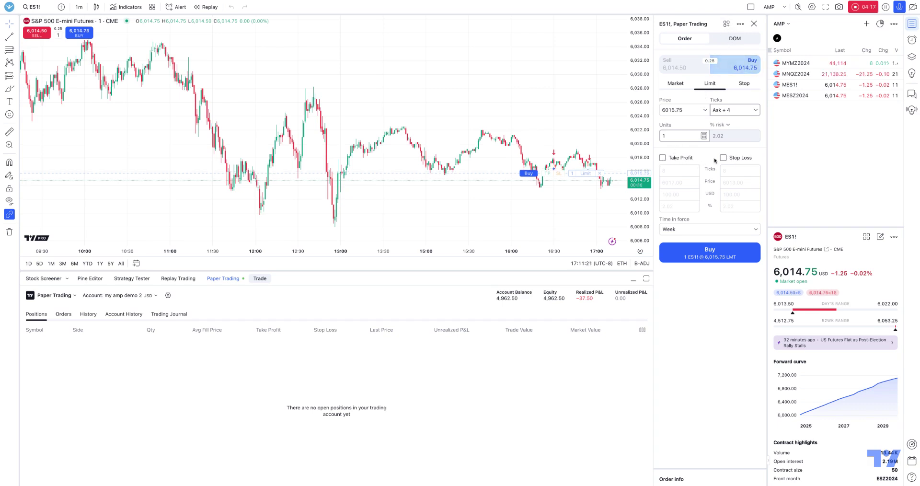
- Save the current limit order settings as an order preset named "wrong parameters"
left_click(727, 23)
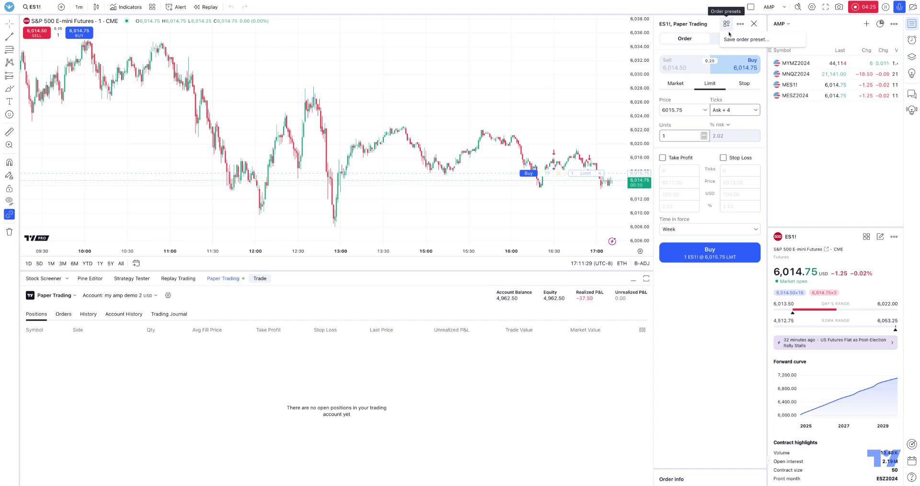
left_click(746, 39)
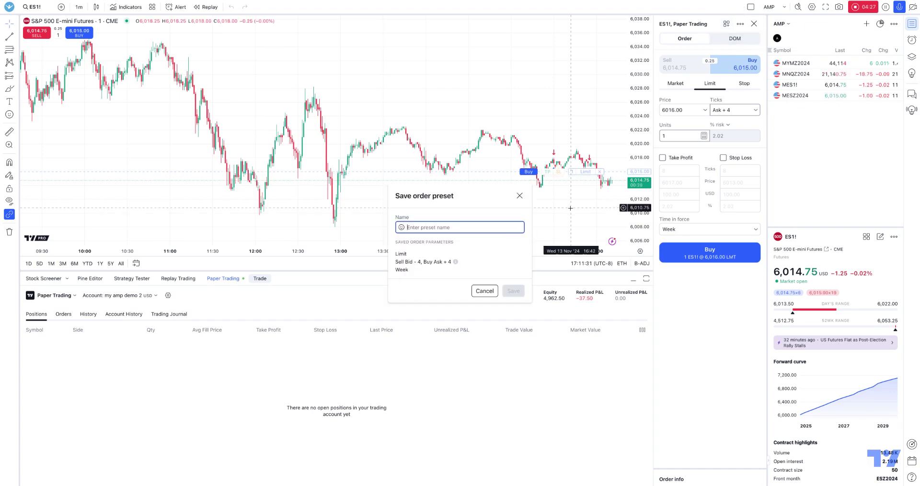
type("wrong p")
type("aramters")
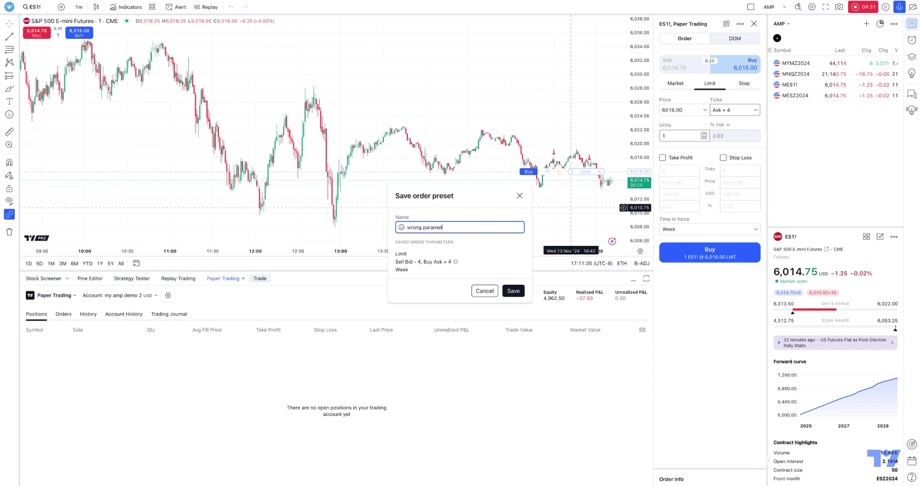
type("rs")
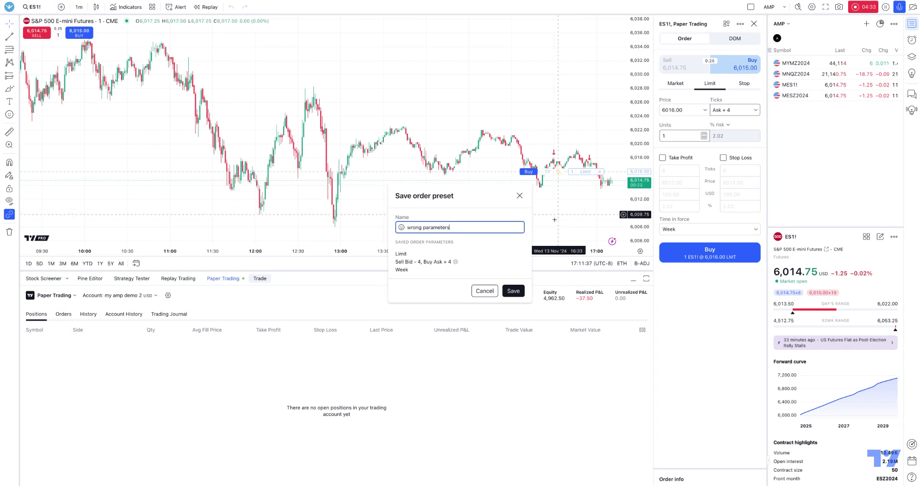
left_click(513, 291)
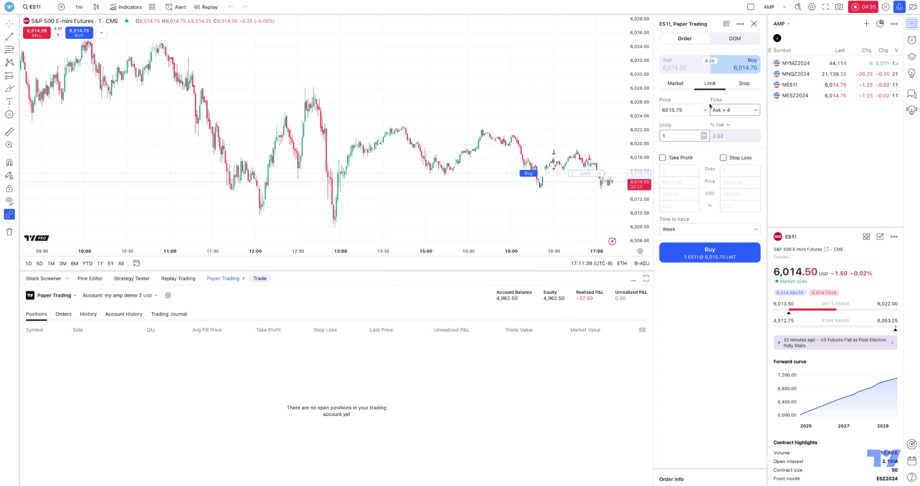
- Place a one-unit buy limit order from the "wrong parameters" preset and close the resulting ES1! position
left_click(724, 73)
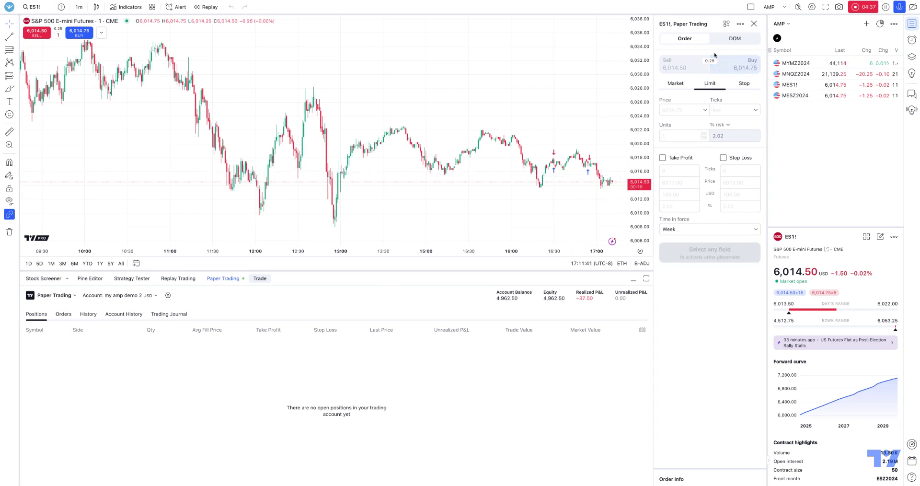
left_click(727, 24)
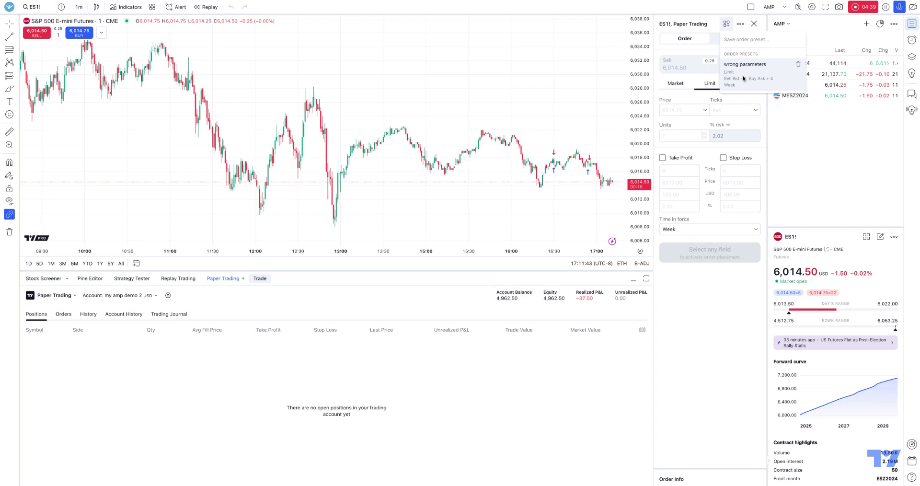
left_click(744, 78)
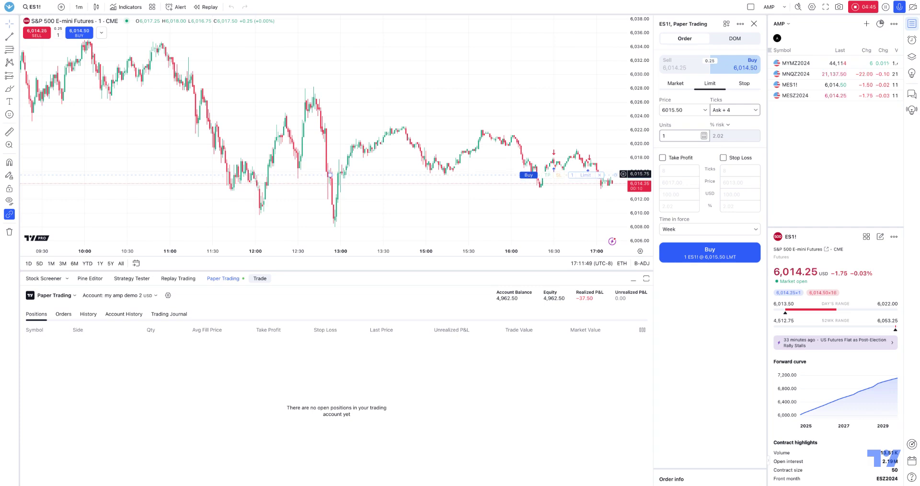
left_click(710, 252)
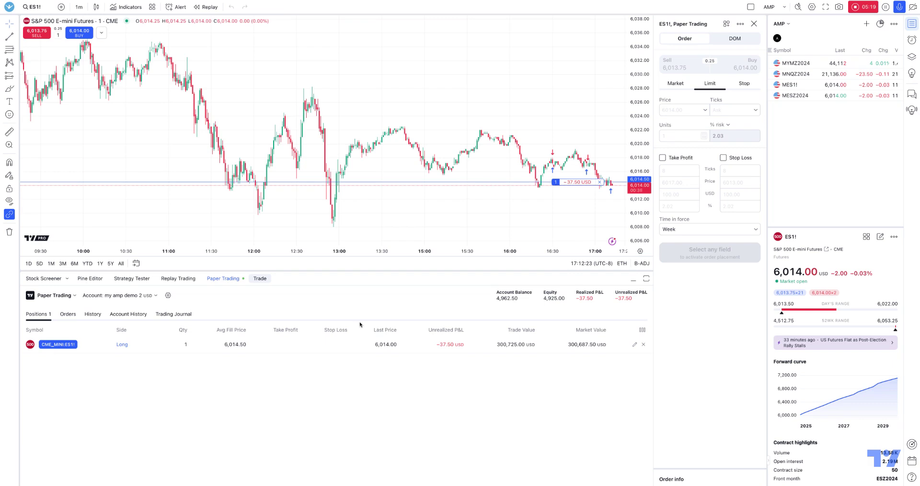
left_click(647, 342)
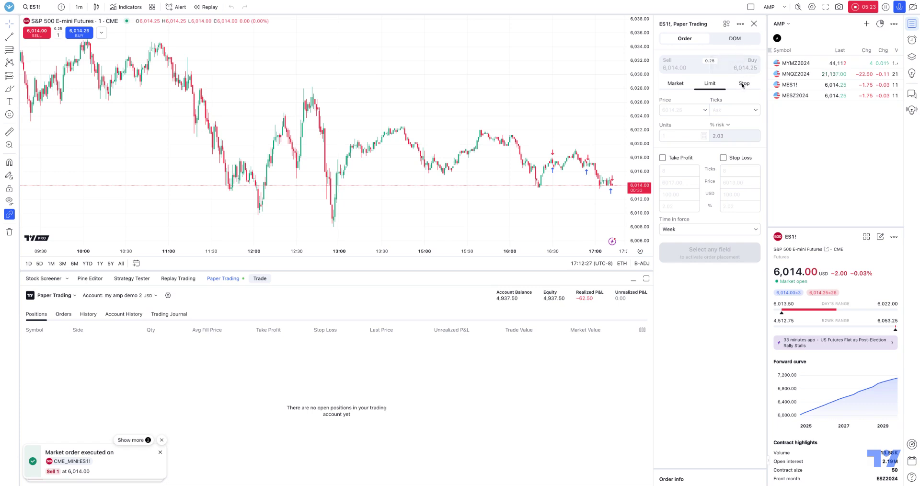
- Change the order to a one-unit buy stop with its tick offset set to Ask - 4
left_click(743, 85)
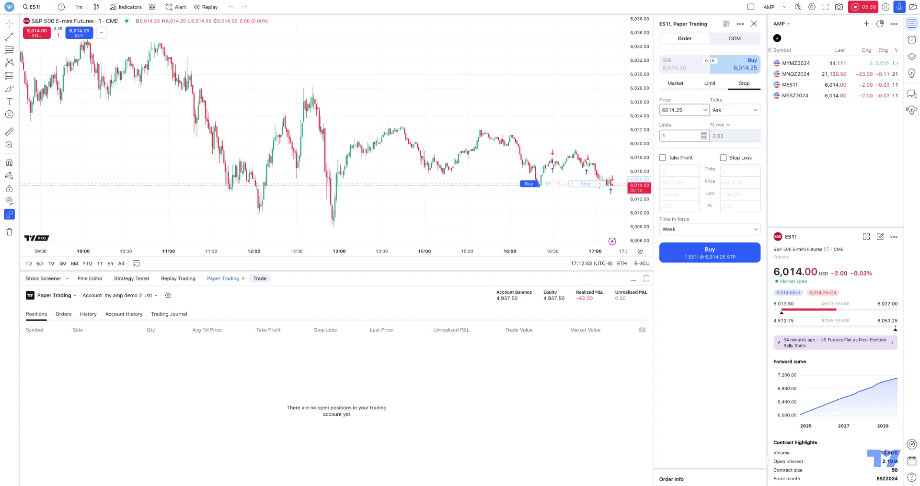
left_click(753, 109)
left_click(753, 110)
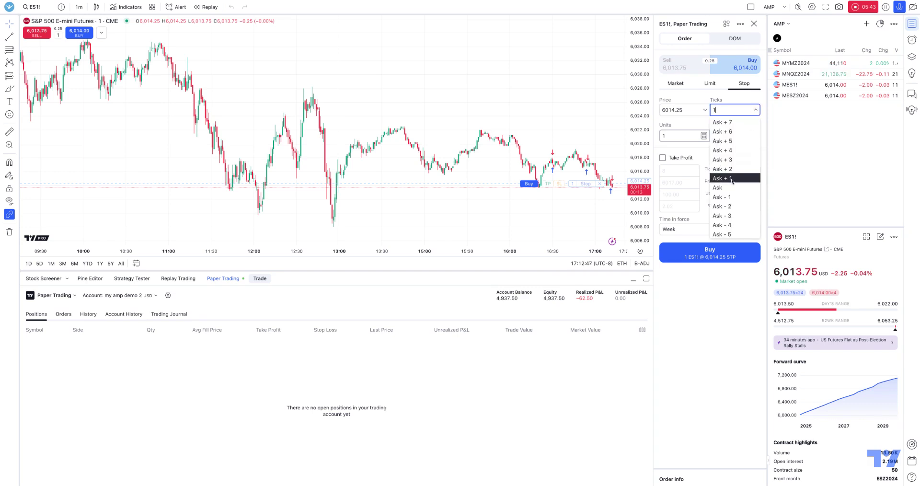
left_click(729, 225)
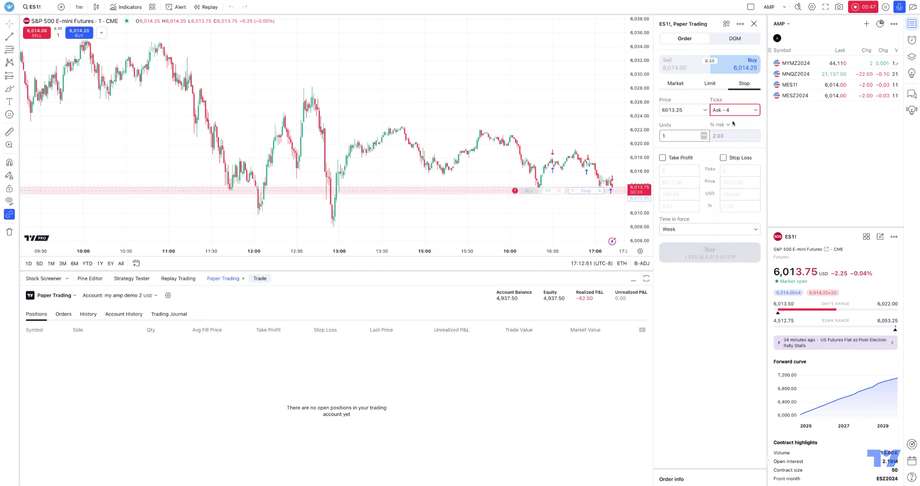
mouse_move(731, 111)
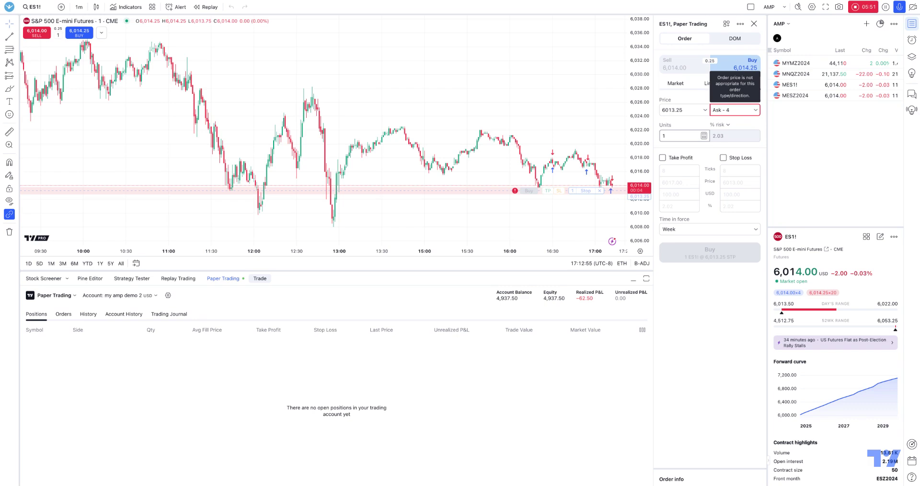
- Load the "wrong parameters" preset and try the buy order as a stop before returning it to a limit order
left_click(726, 26)
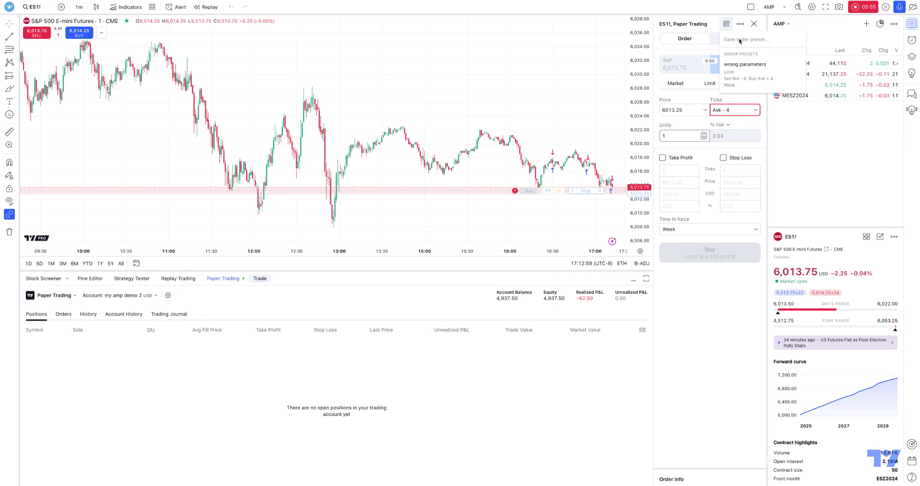
left_click(744, 67)
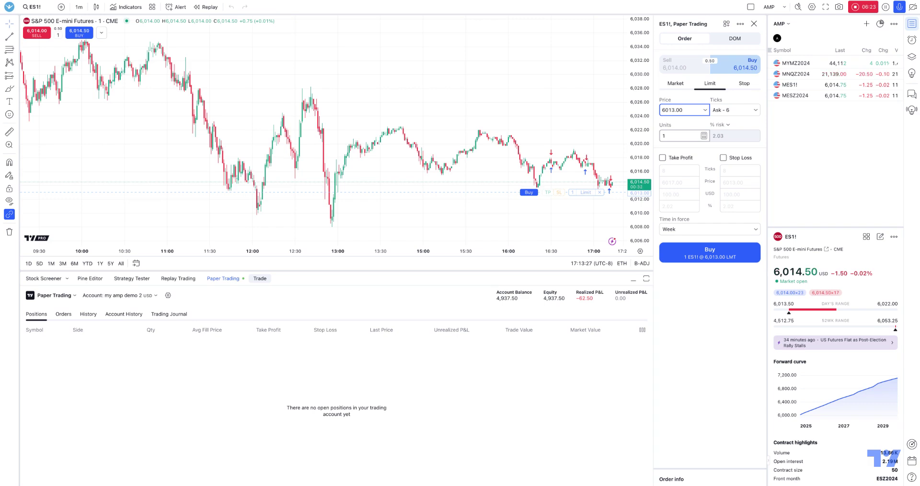
left_click(742, 84)
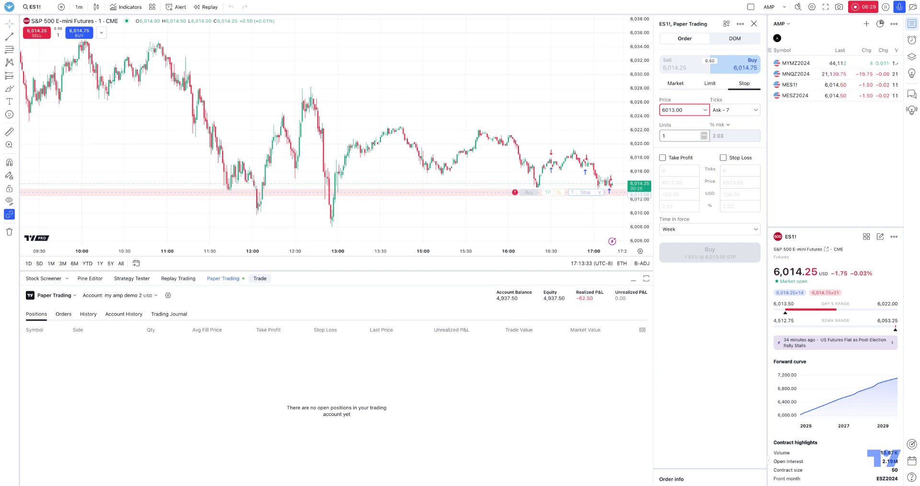
left_click(715, 84)
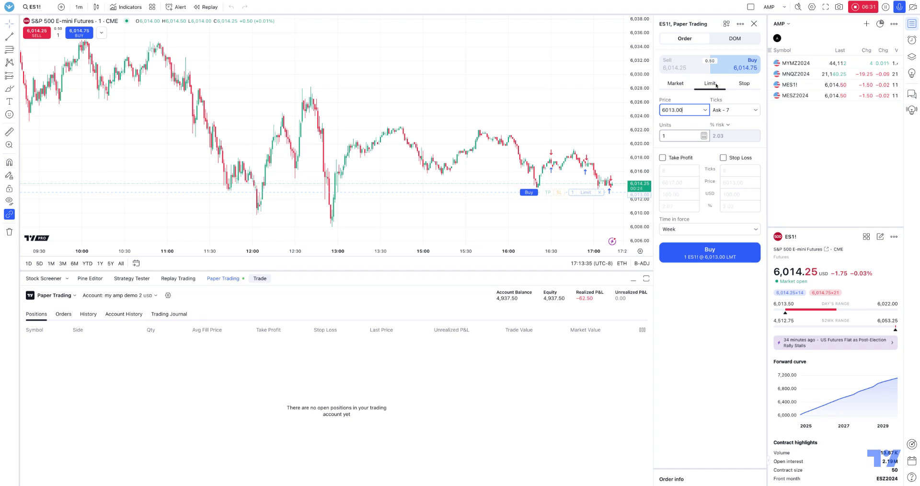
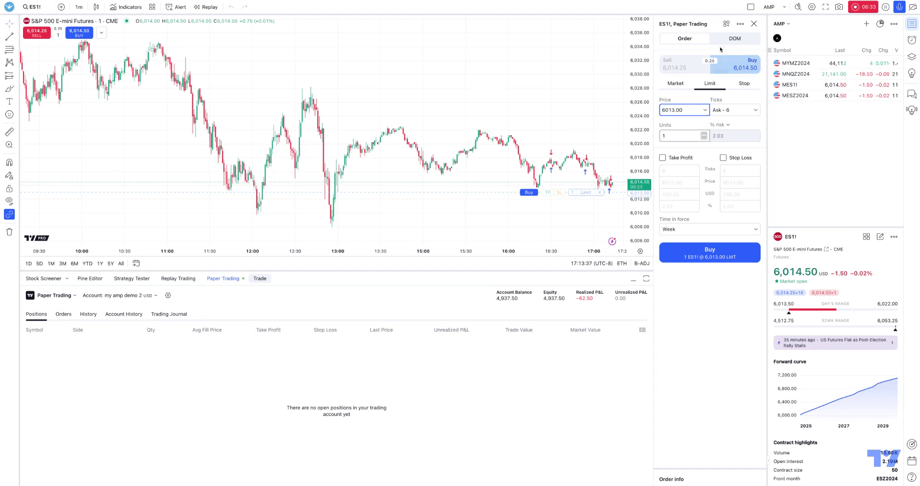
- Delete the saved order preset named "wrong parameters"
left_click(726, 23)
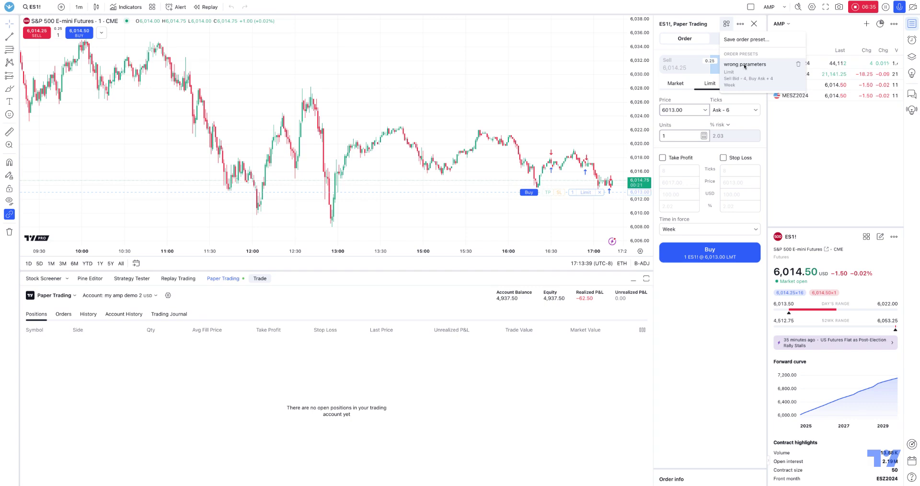
left_click(727, 23)
left_click(727, 23)
left_click(798, 70)
left_click(529, 263)
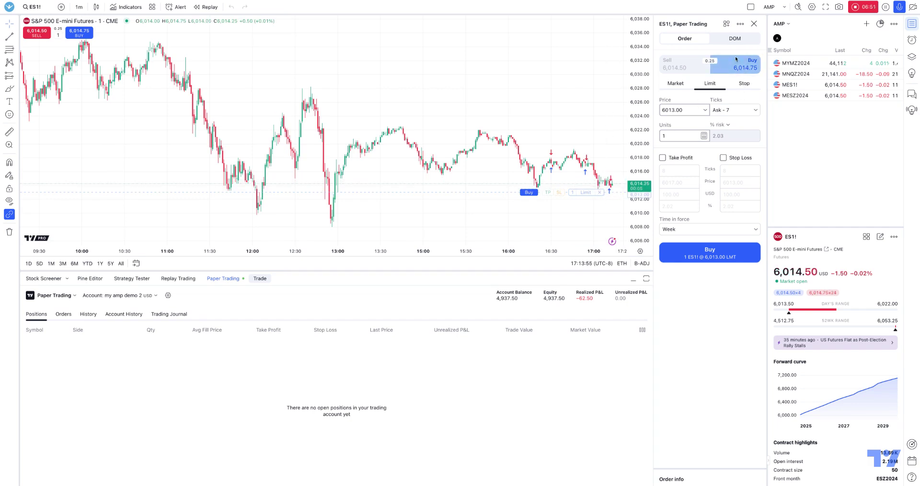
- Set the buy limit order's tick offset to Ask - 8 and enable take profit and stop loss at 8 ticks each
left_click(743, 112)
left_click(731, 191)
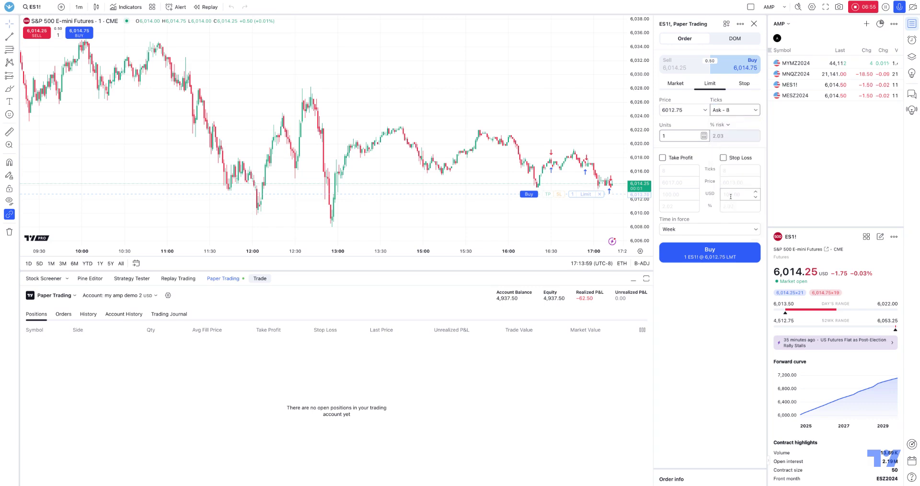
left_click(663, 157)
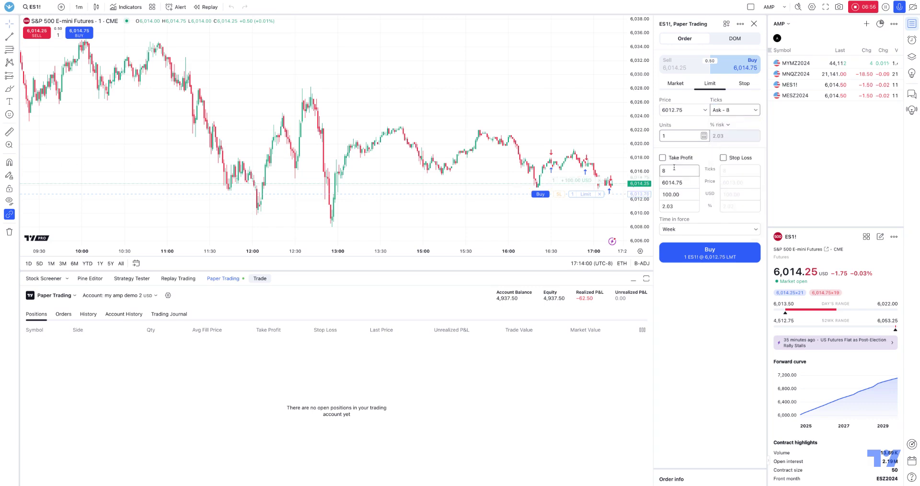
left_click(724, 158)
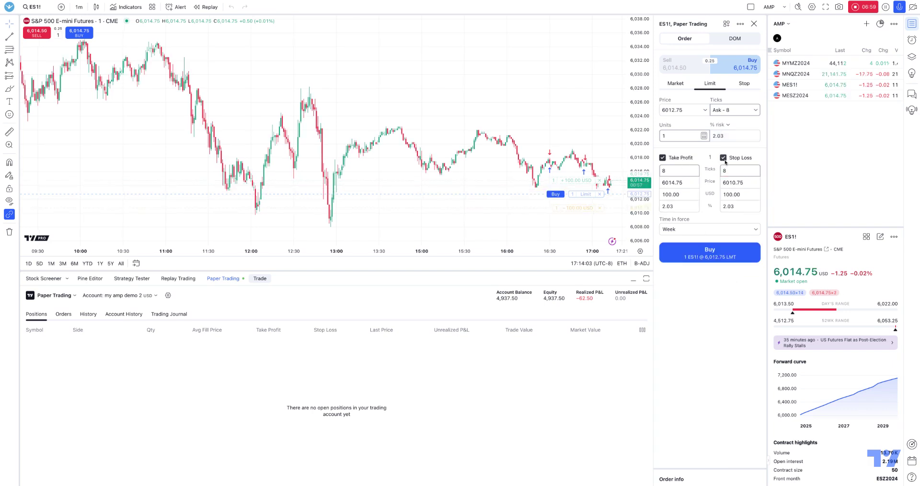
left_click(688, 169)
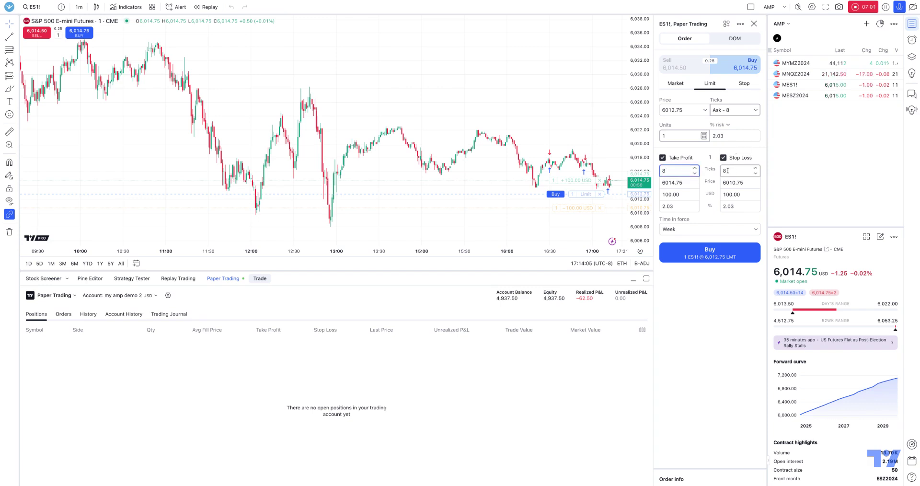
left_click(728, 170)
left_click(698, 285)
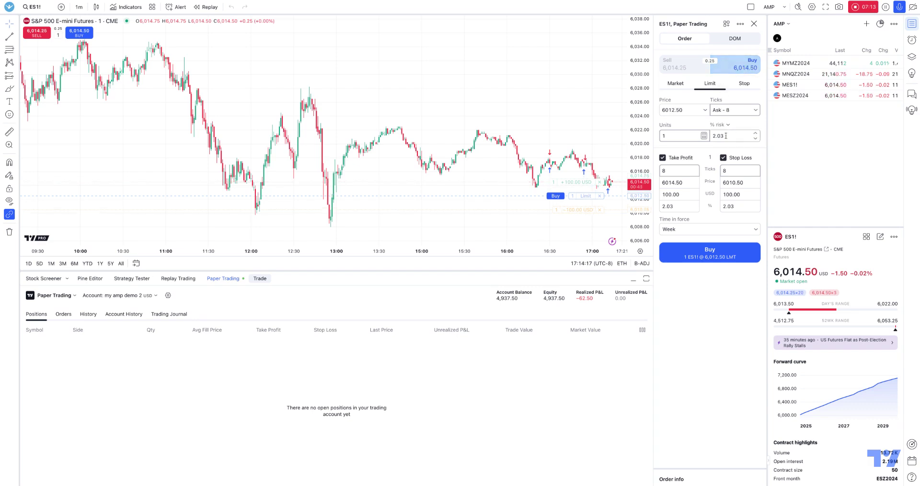
- Save the limit order settings with take profit and stop loss as an order preset named "AMP"
left_click(741, 24)
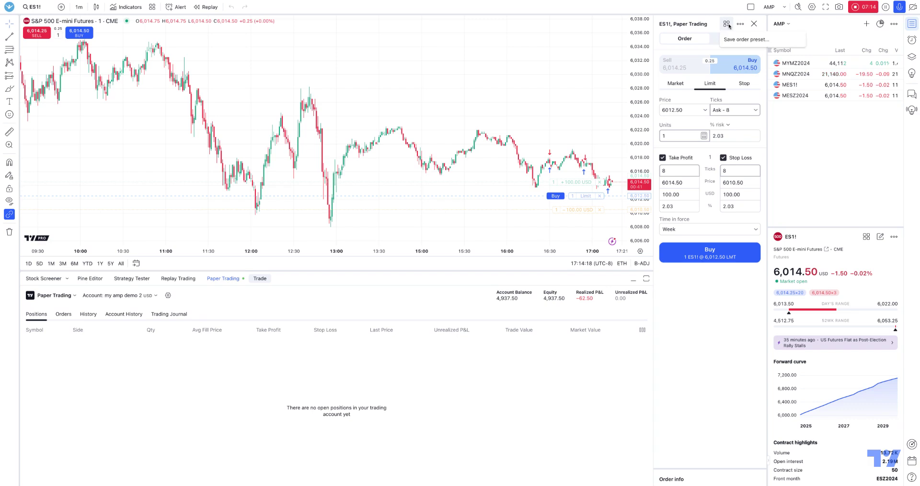
left_click(748, 40)
type("8-8")
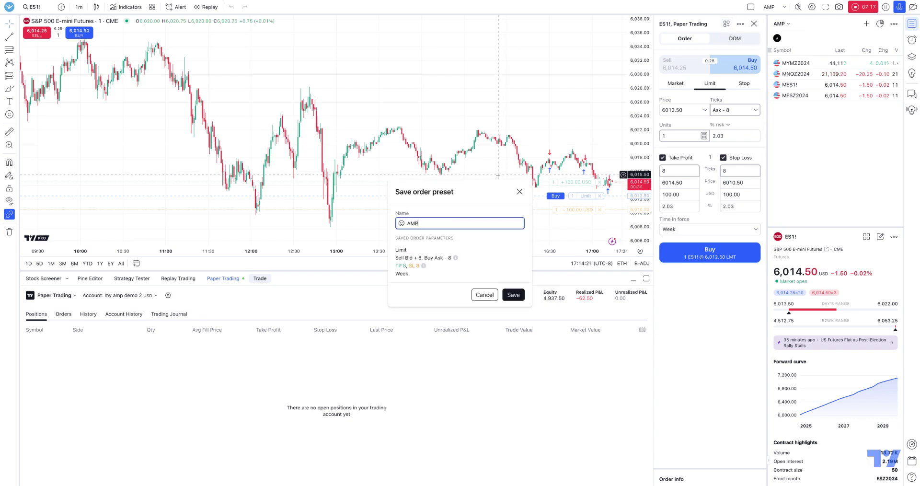
left_click(514, 295)
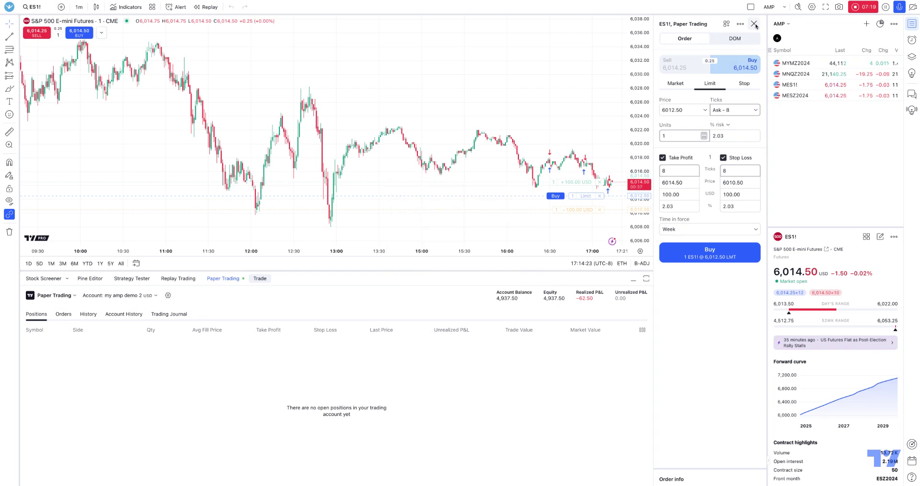
- Reopen the order ticket and place a one-unit ES1! buy limit order from the "AMP" preset
left_click(754, 24)
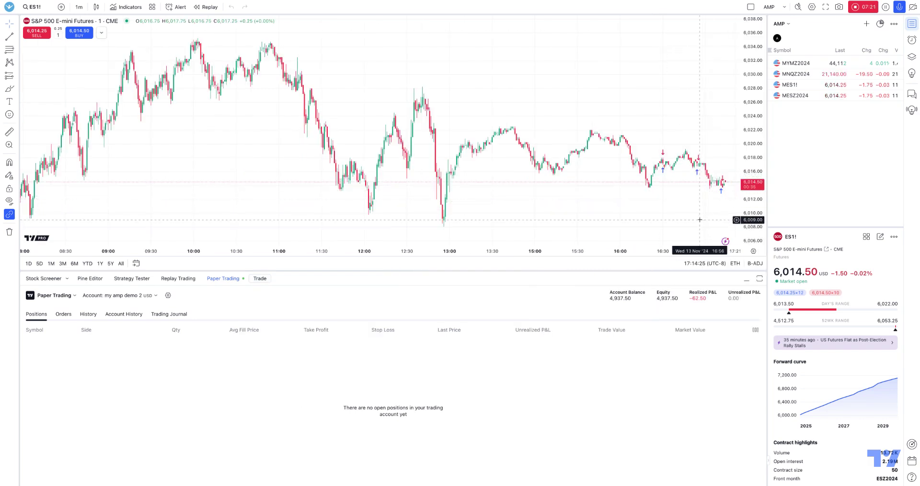
left_click(260, 278)
left_click(726, 27)
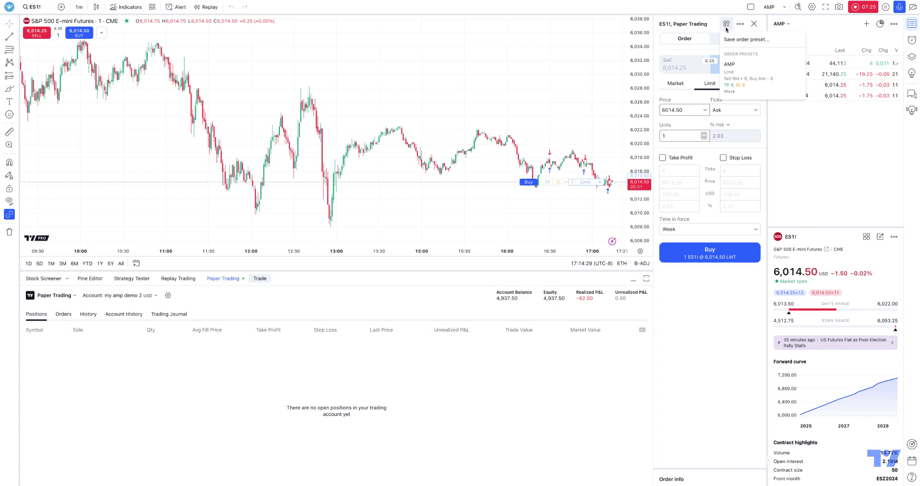
left_click(729, 59)
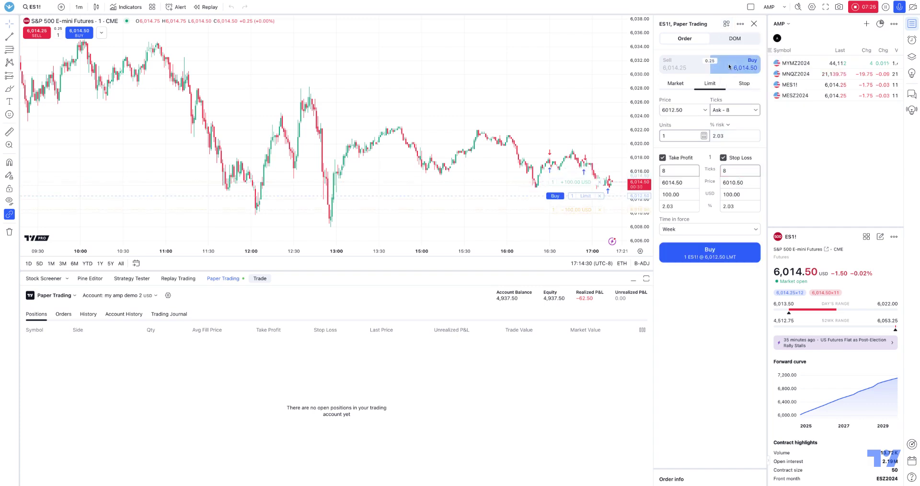
left_click(556, 196)
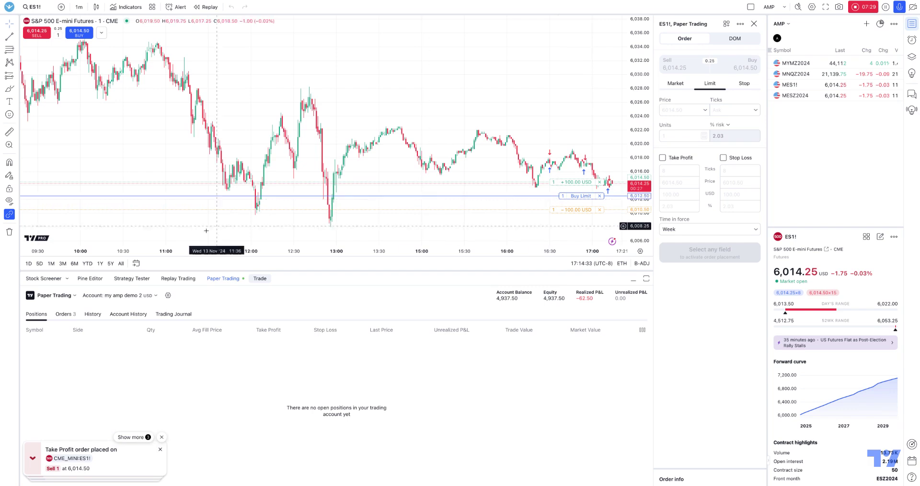
- Review the working orders and the chart's order presets, and cancel the pending ES1! buy limit order
left_click(65, 314)
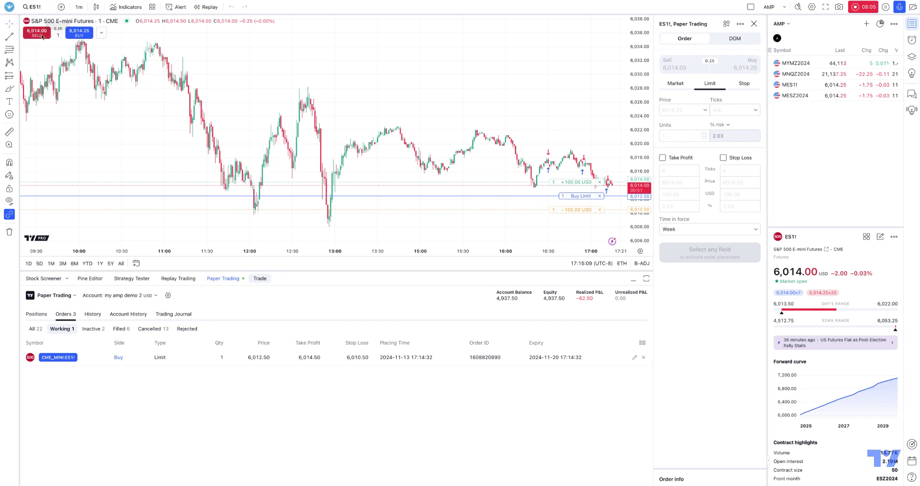
left_click(102, 34)
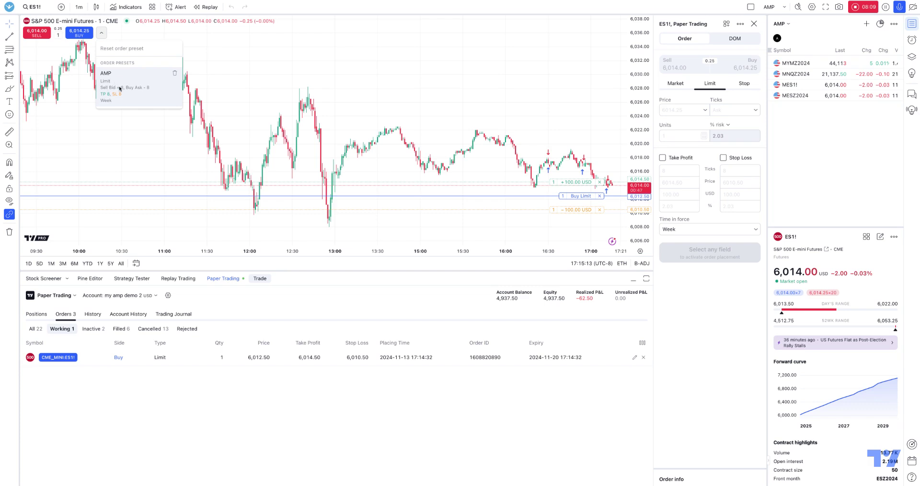
left_click(680, 306)
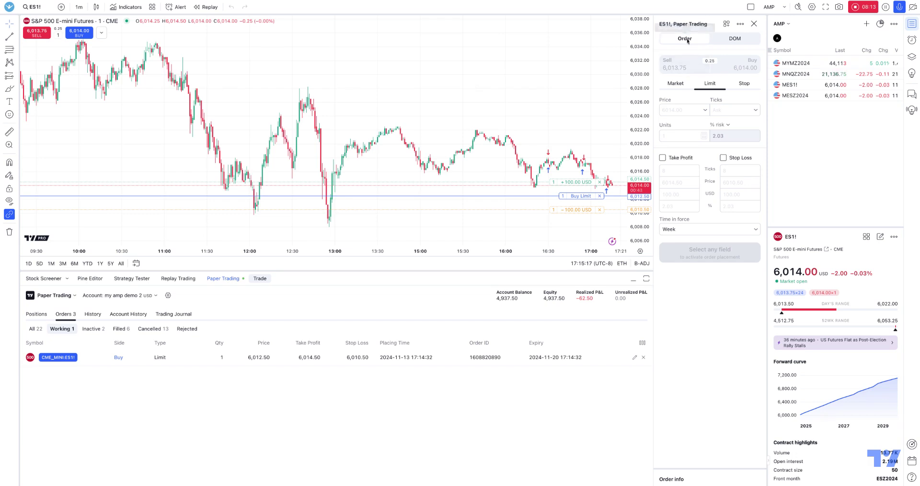
left_click(643, 357)
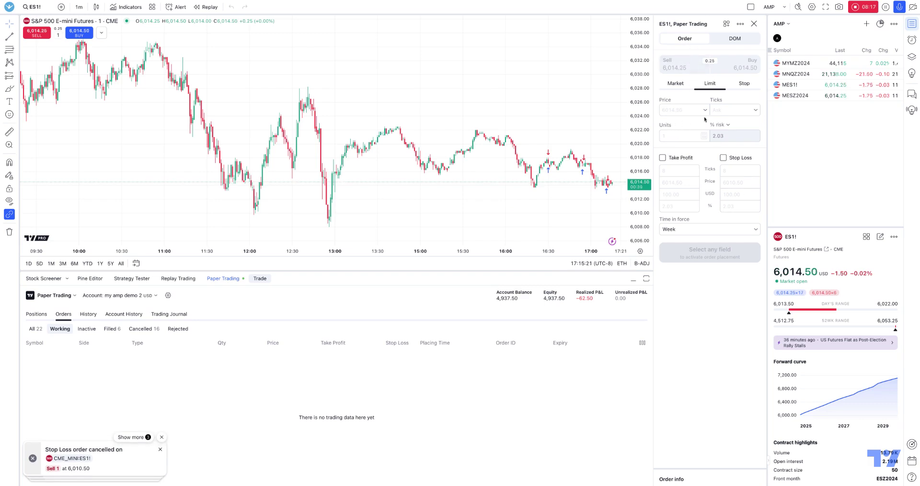
- Set up a one-unit ES1! sell stop order with its tick offset at Bid
left_click(674, 64)
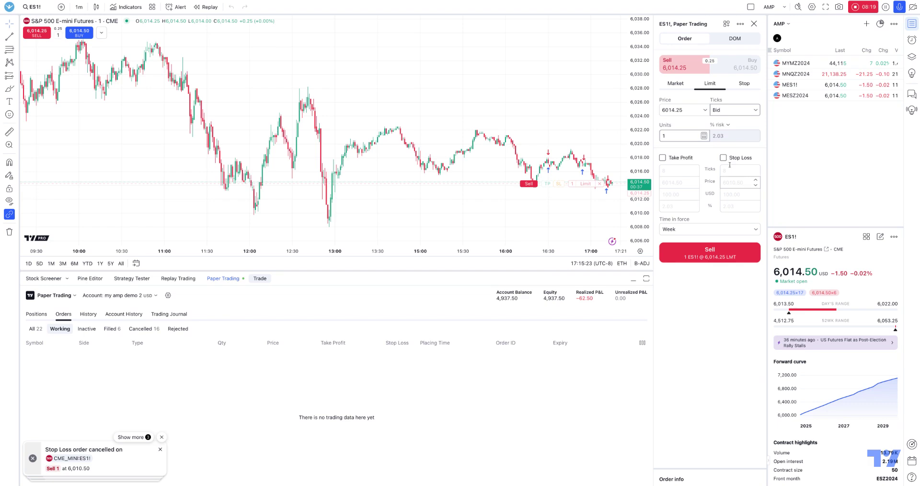
left_click(733, 84)
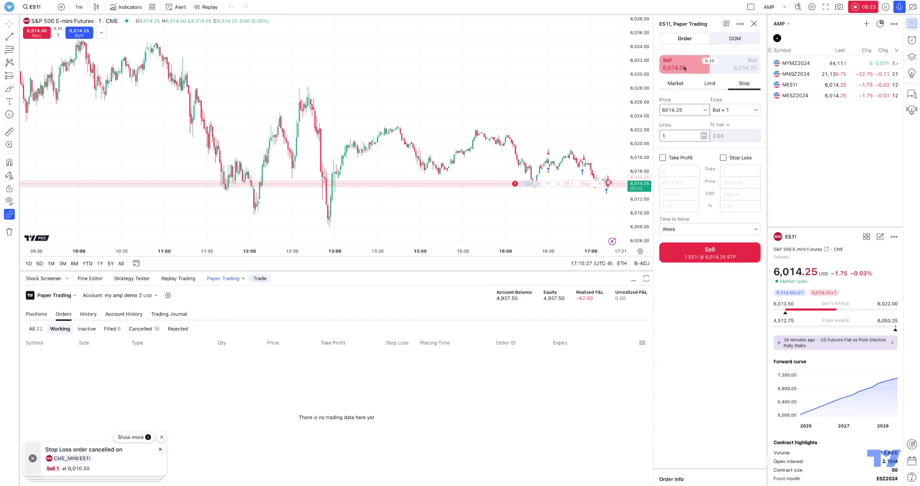
left_click(745, 114)
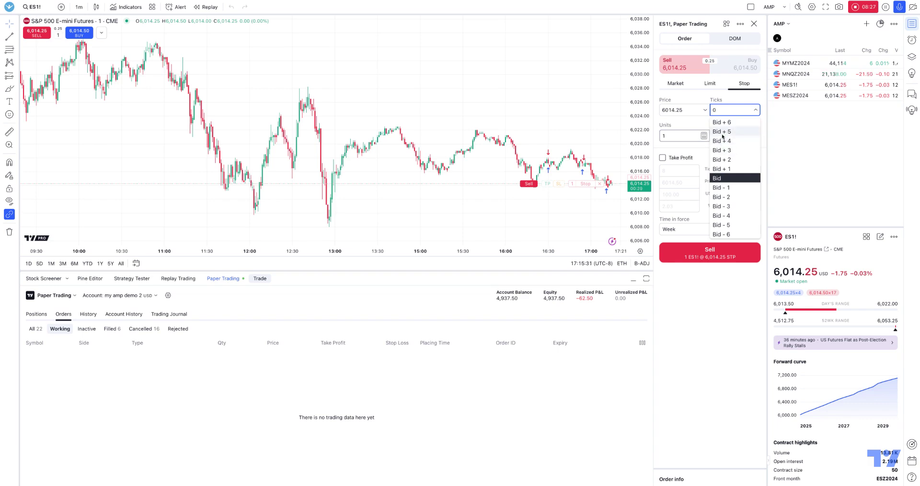
left_click(721, 178)
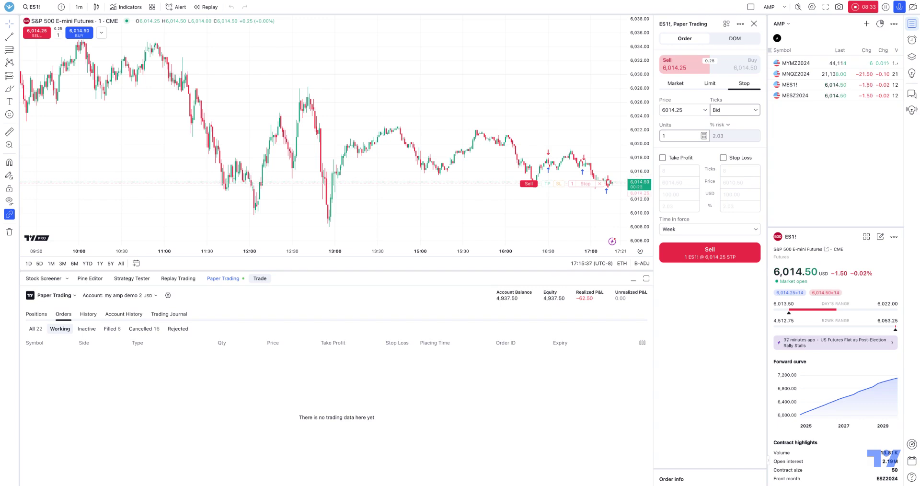
left_click(750, 110)
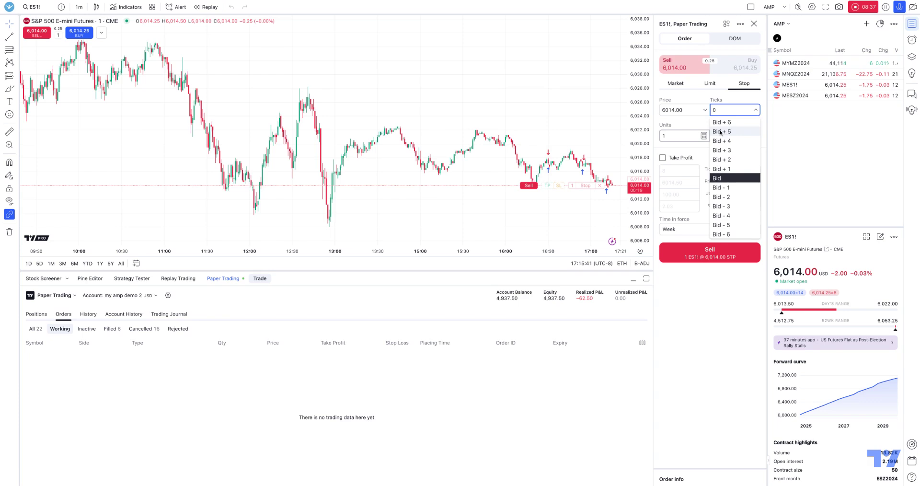
- Switch the stop order to the buy side with its tick offset at Ask
left_click(735, 83)
left_click(741, 64)
left_click(733, 110)
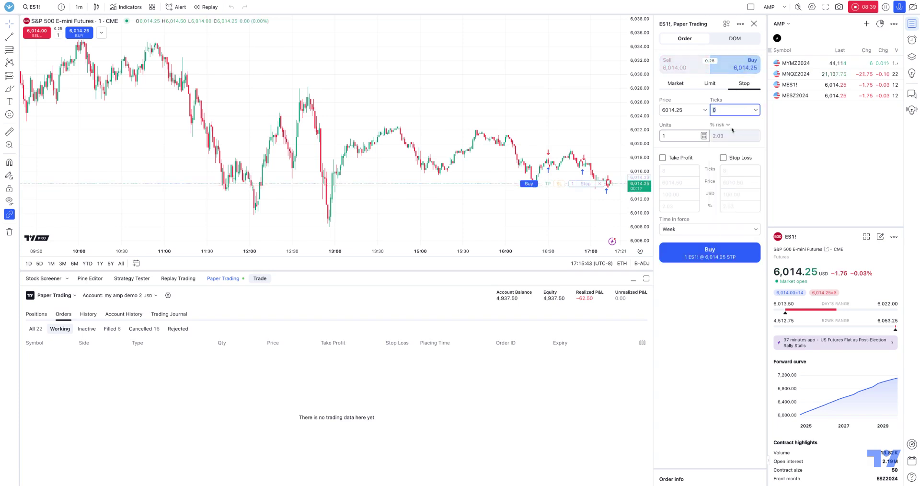
left_click(710, 324)
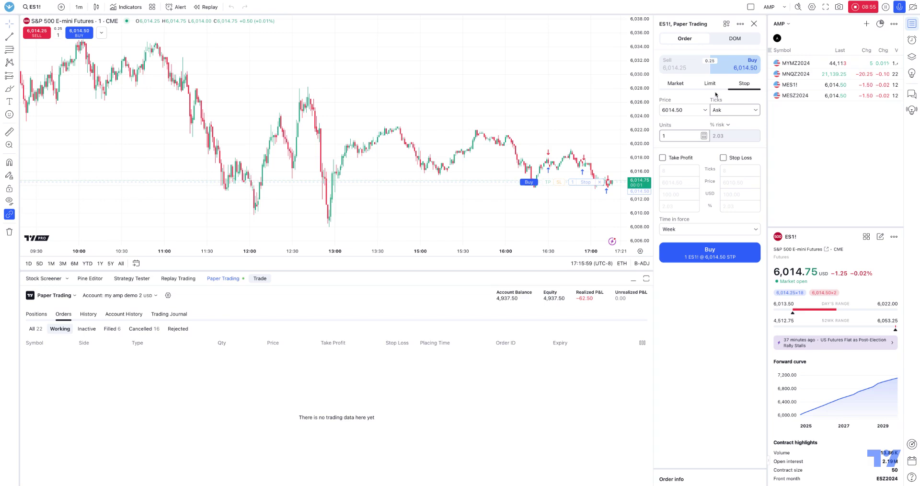
- Try a one-unit sell stop order with a Bid - 4 tick offset and set the offset to Bid + 2
left_click(675, 65)
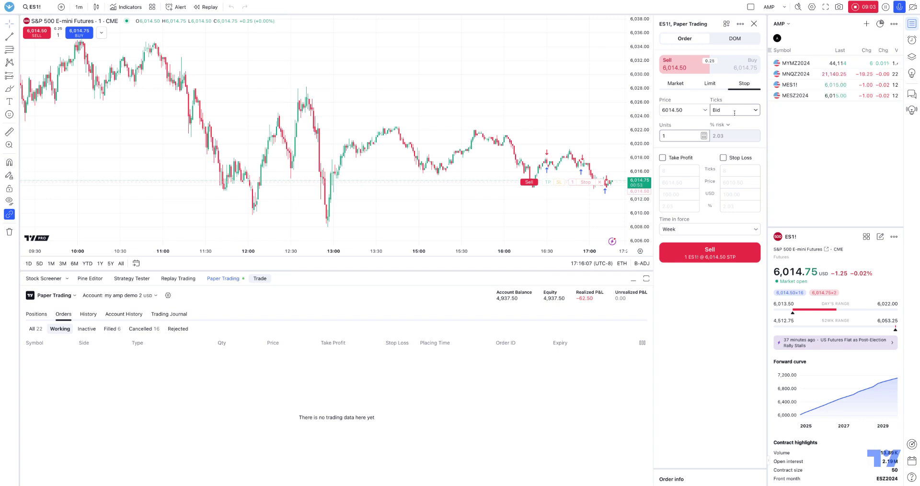
left_click(754, 113)
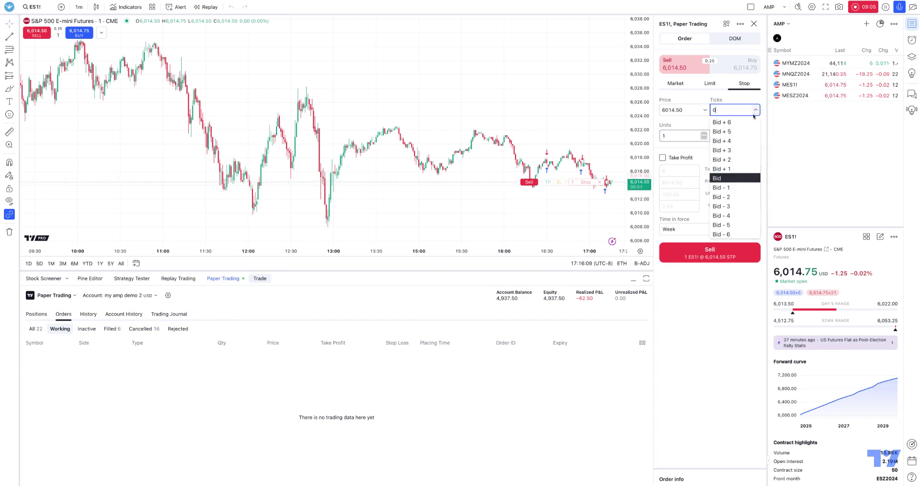
left_click(724, 217)
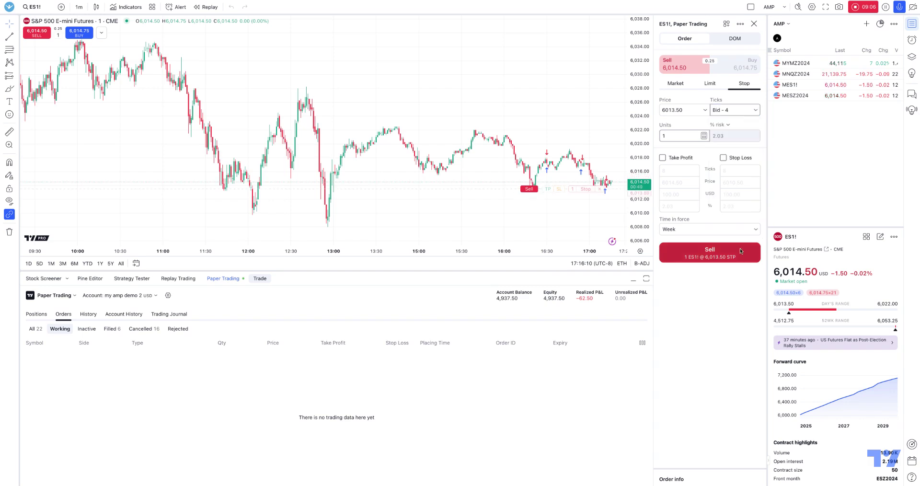
left_click(754, 111)
left_click(733, 122)
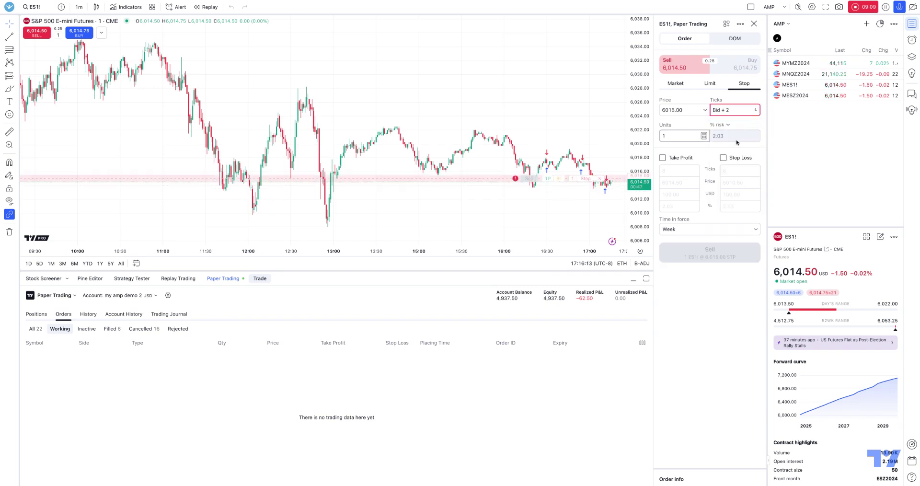
mouse_move(732, 117)
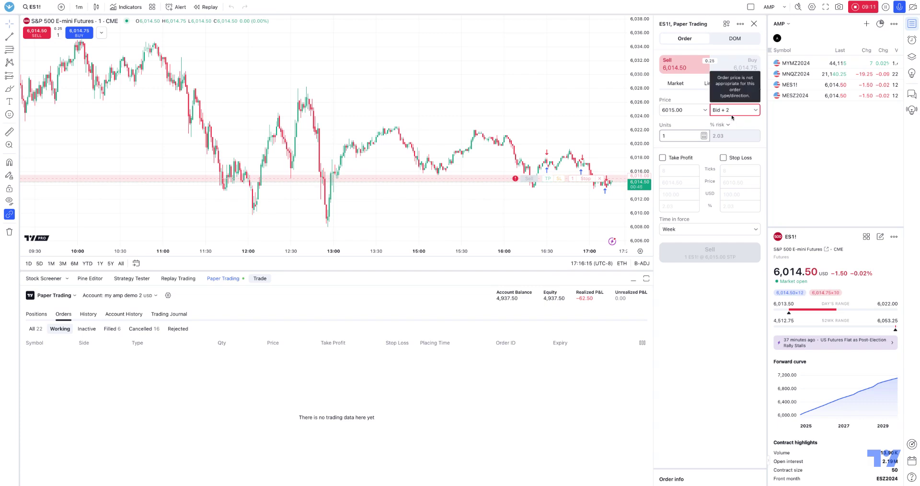
- Set the sell stop order's tick offset to Bid - 4 and enable take profit and stop loss at 8 ticks each
left_click(732, 111)
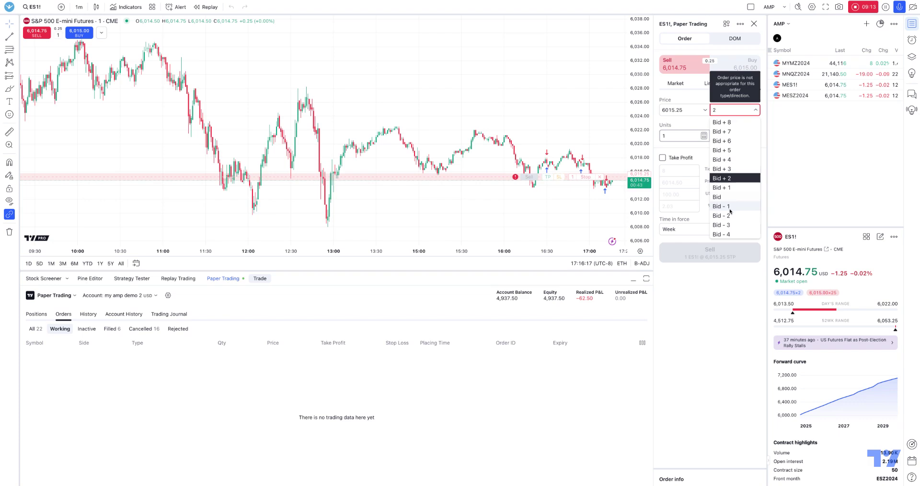
left_click(722, 234)
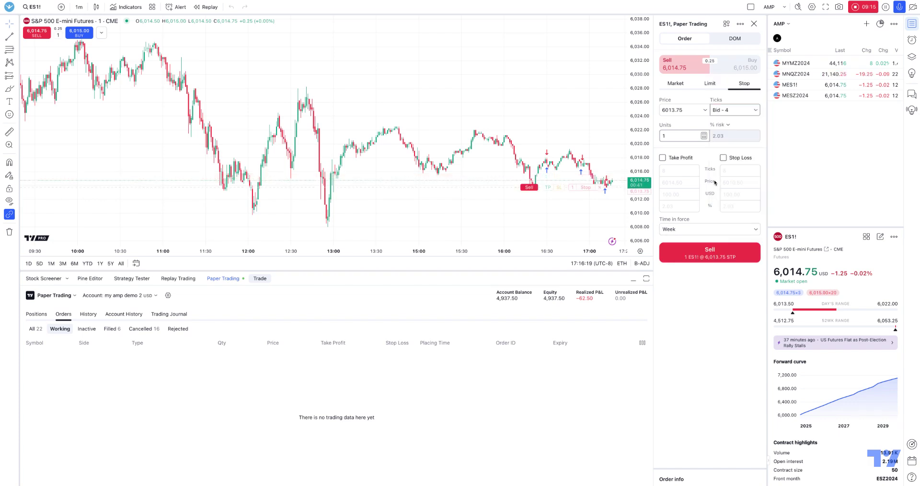
left_click(662, 158)
left_click(723, 158)
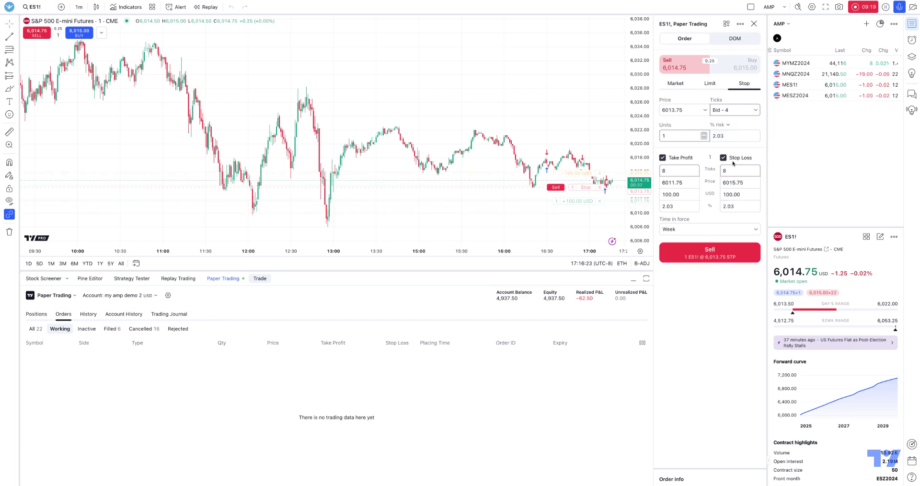
- Save the current stop order settings as an order preset named AMP STOP
left_click(727, 24)
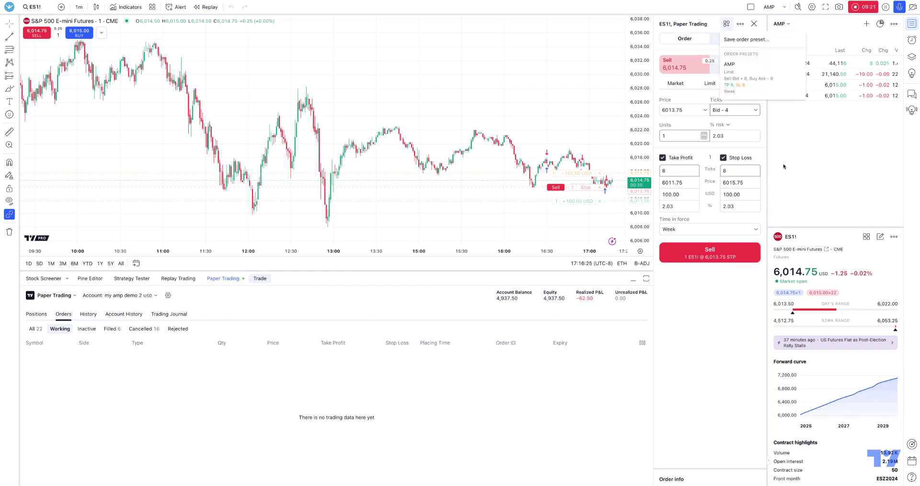
left_click(750, 40)
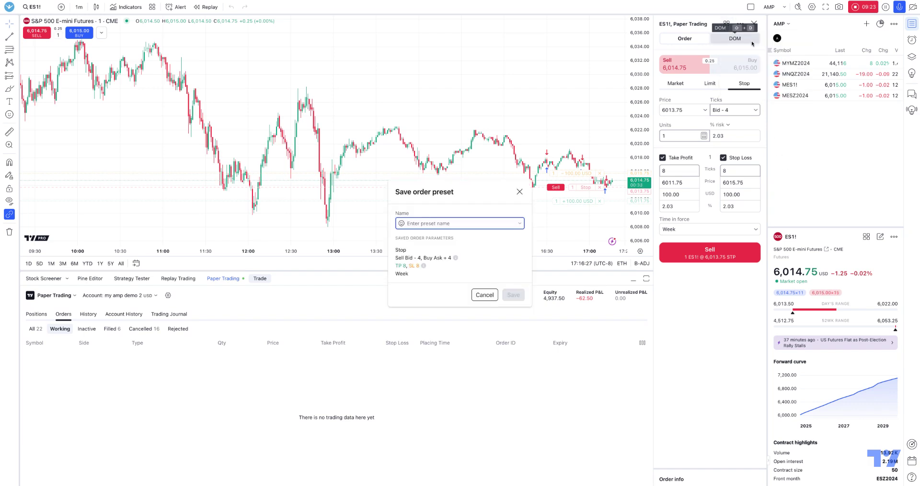
type("AMP STOP")
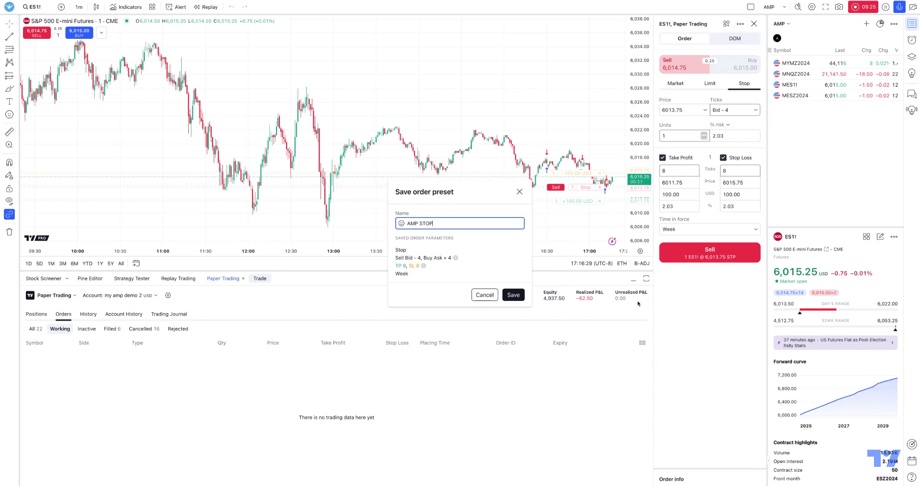
left_click(514, 294)
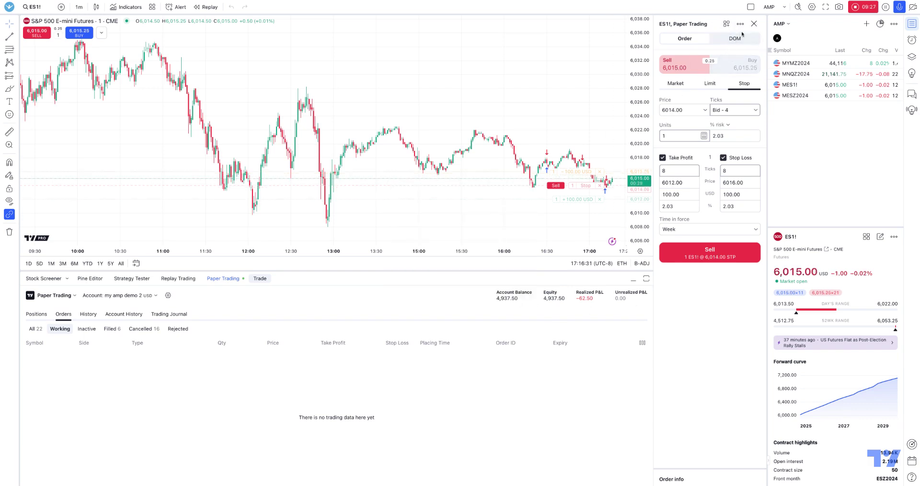
- Apply the AMP STOP preset in a reopened order ticket and place the one-unit ES1! sell stop order with its brackets
left_click(754, 23)
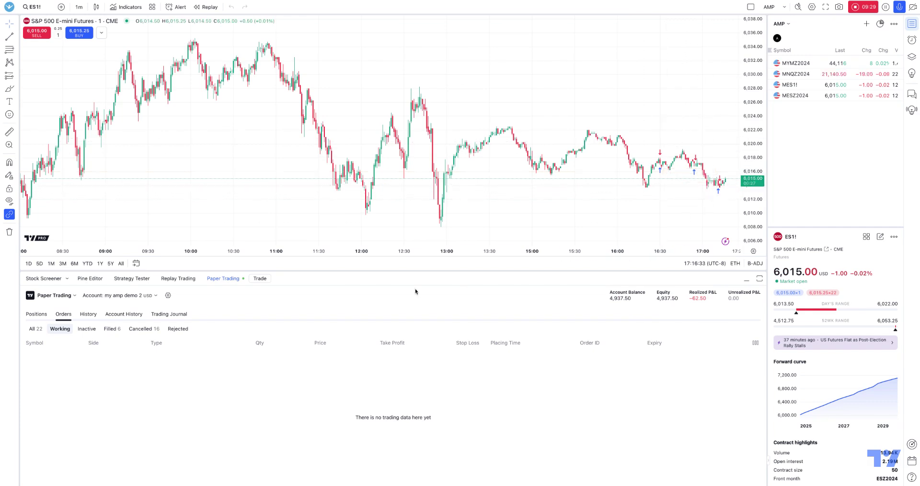
left_click(259, 279)
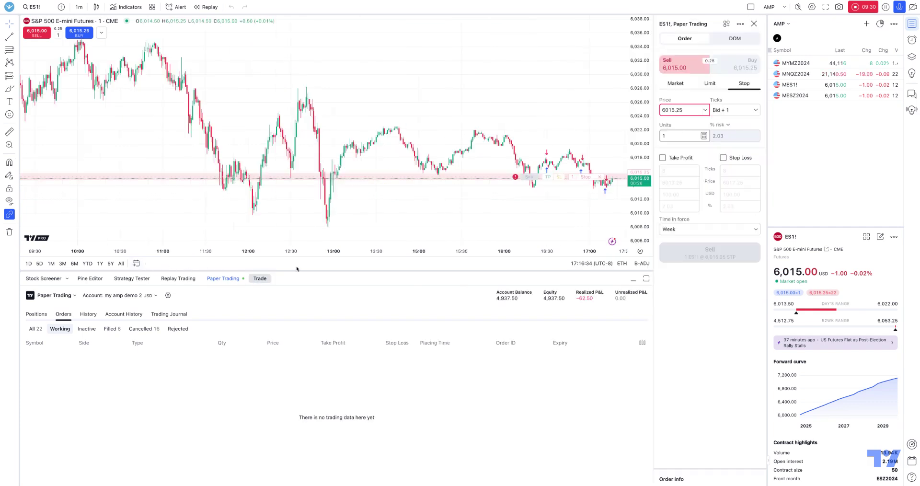
left_click(727, 23)
left_click(737, 103)
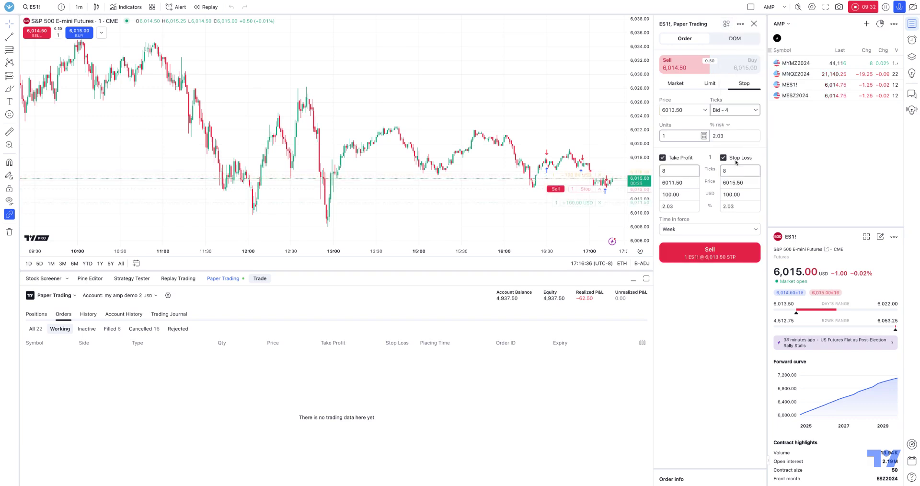
left_click(556, 189)
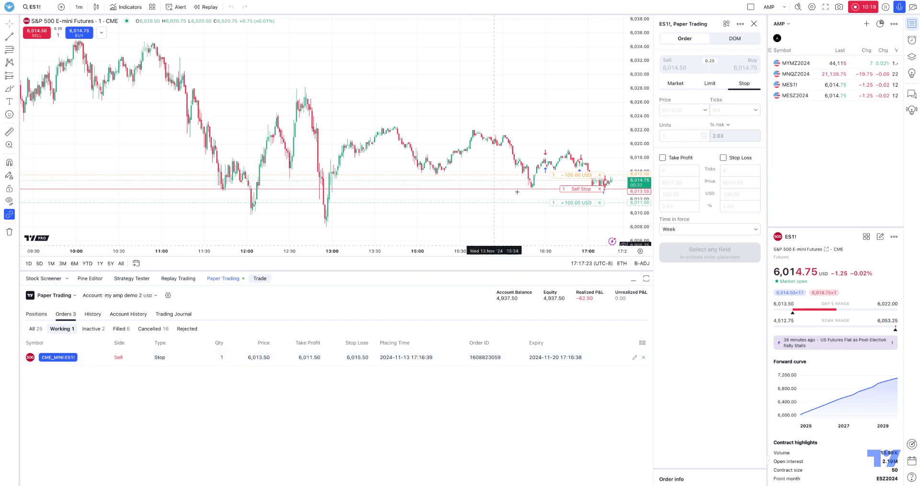
- Review the saved order presets in both the order ticket and the chart's buy/sell controls
left_click(726, 23)
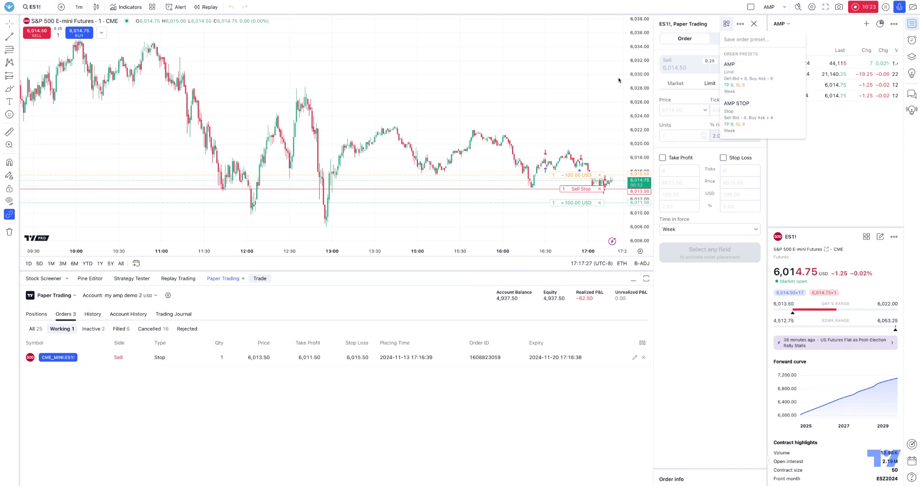
left_click(101, 32)
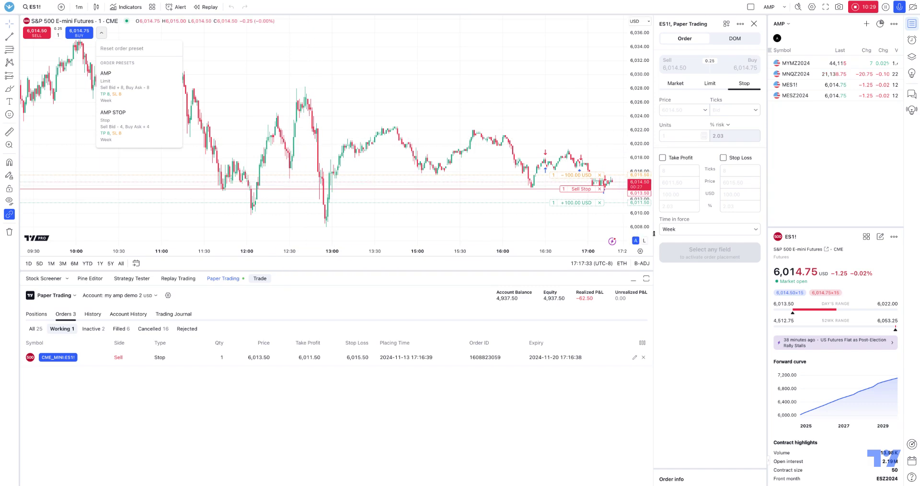
left_click(705, 310)
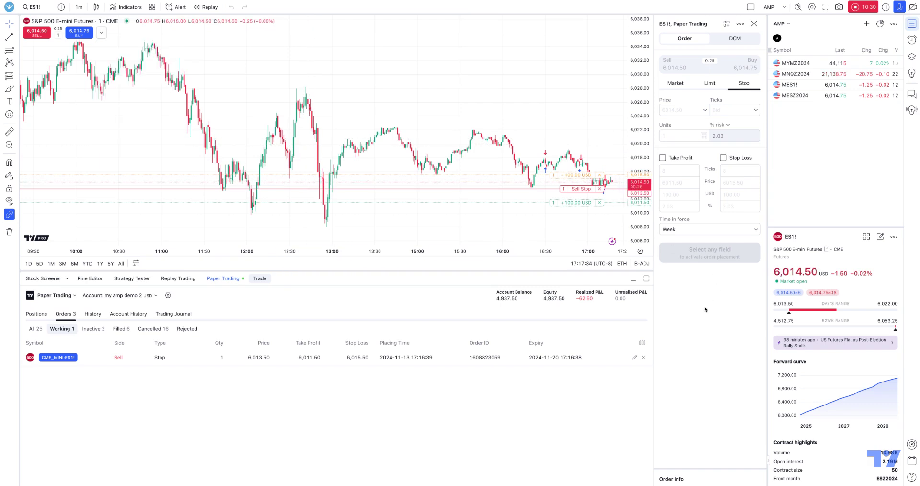
- Examine the tick offset choices for a one-unit ES1! buy limit order, and switch the order type to stop
left_click(710, 84)
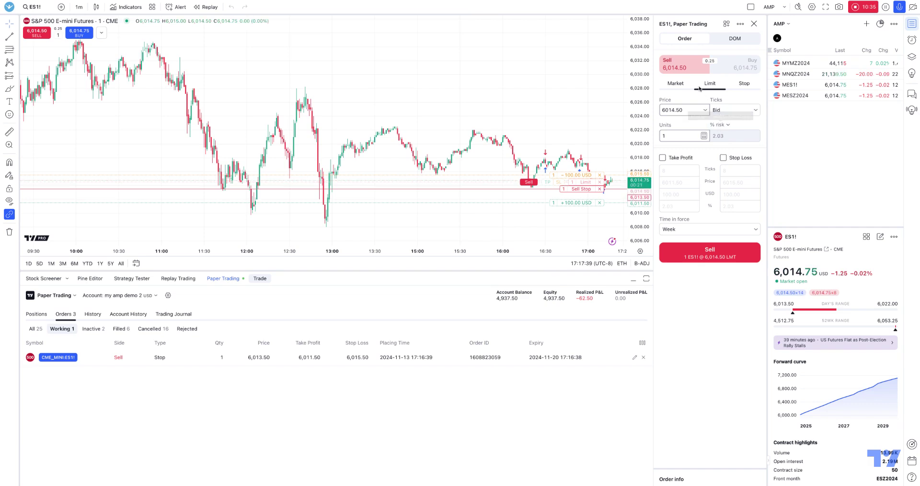
left_click(738, 71)
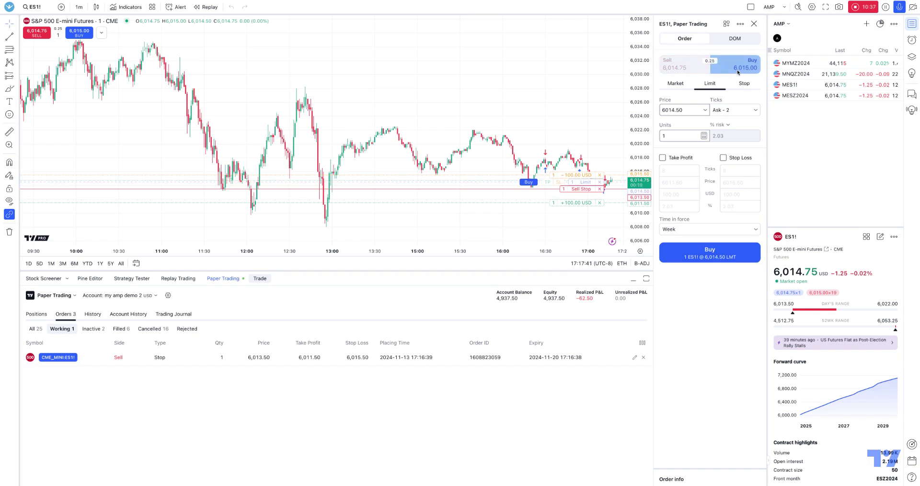
left_click(741, 111)
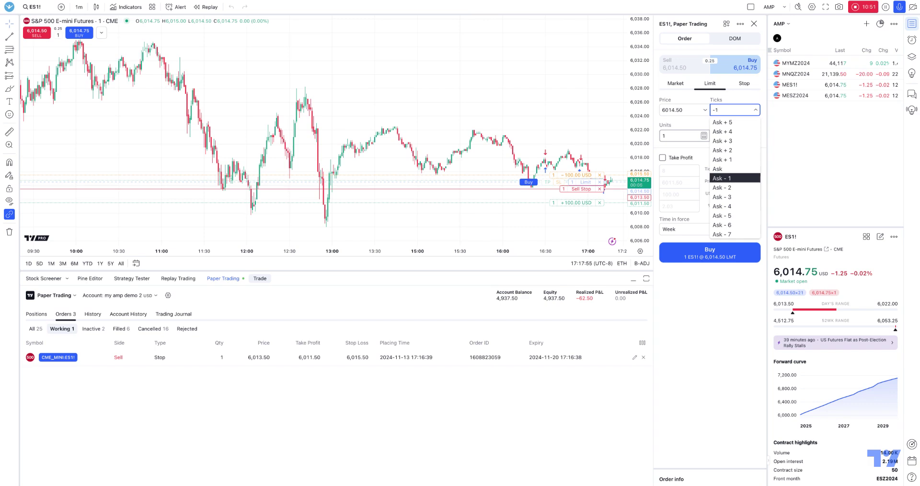
left_click(746, 84)
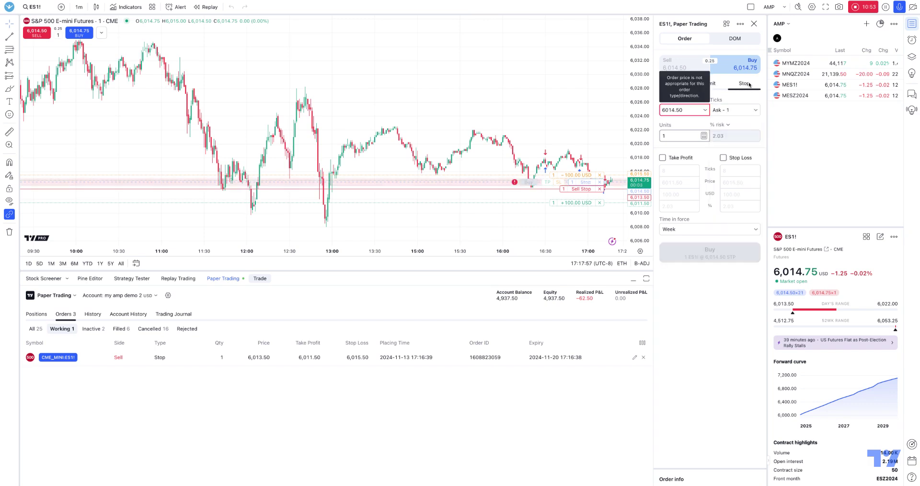